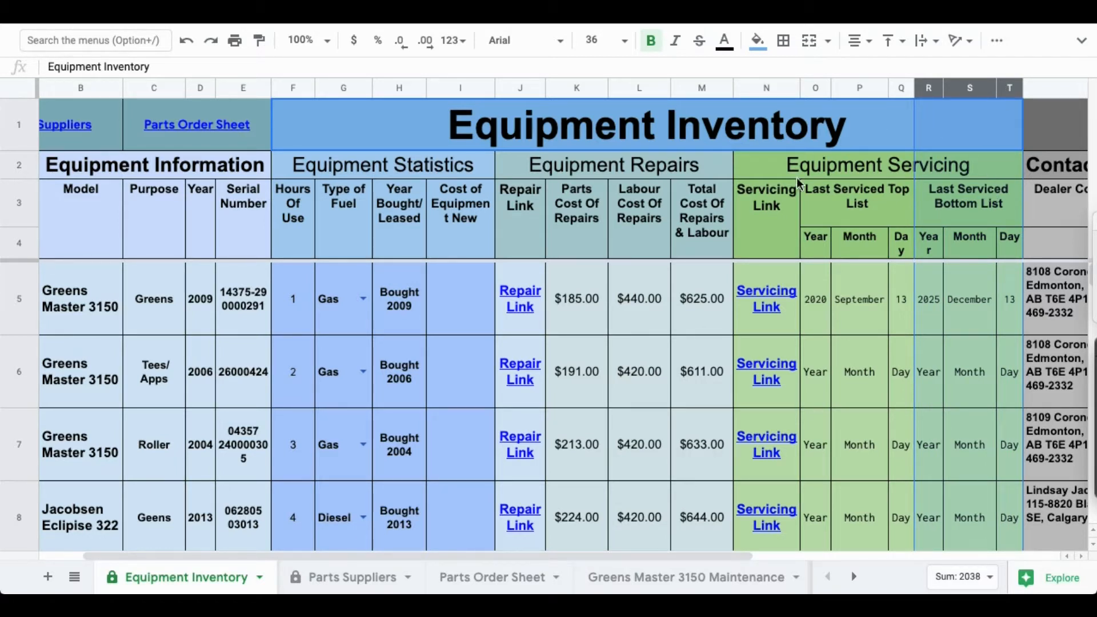
# Step: Open the servicing sheet of the 2009 Greens Master 3150 and check off all six upper checklist items, from Air Filter to Grease Machine
pyautogui.click(773, 301)
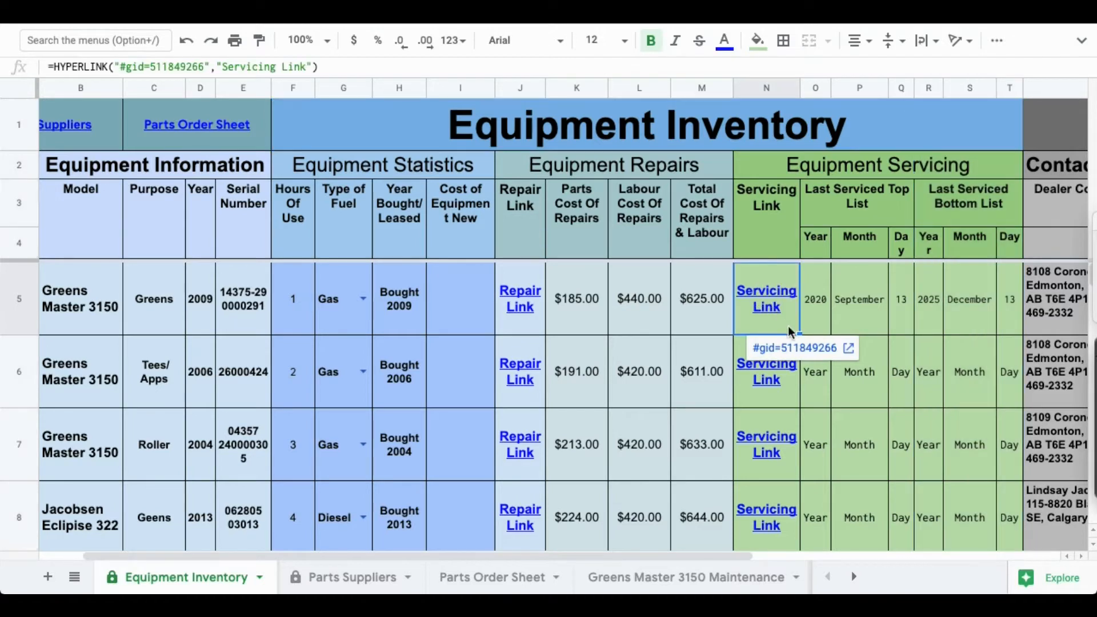
pyautogui.click(796, 348)
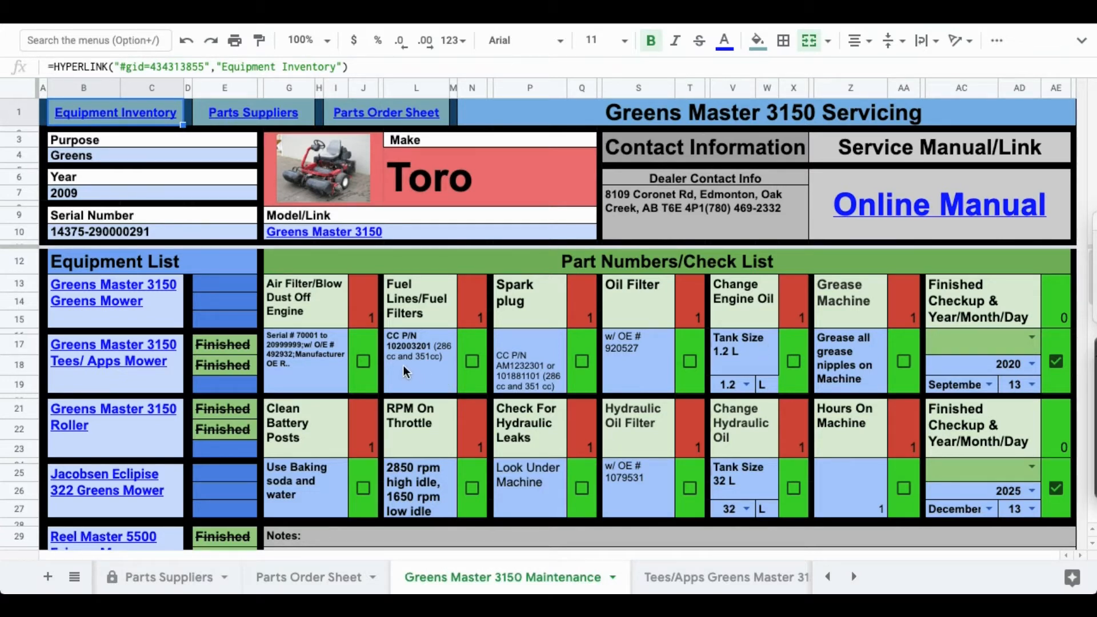
pyautogui.click(363, 362)
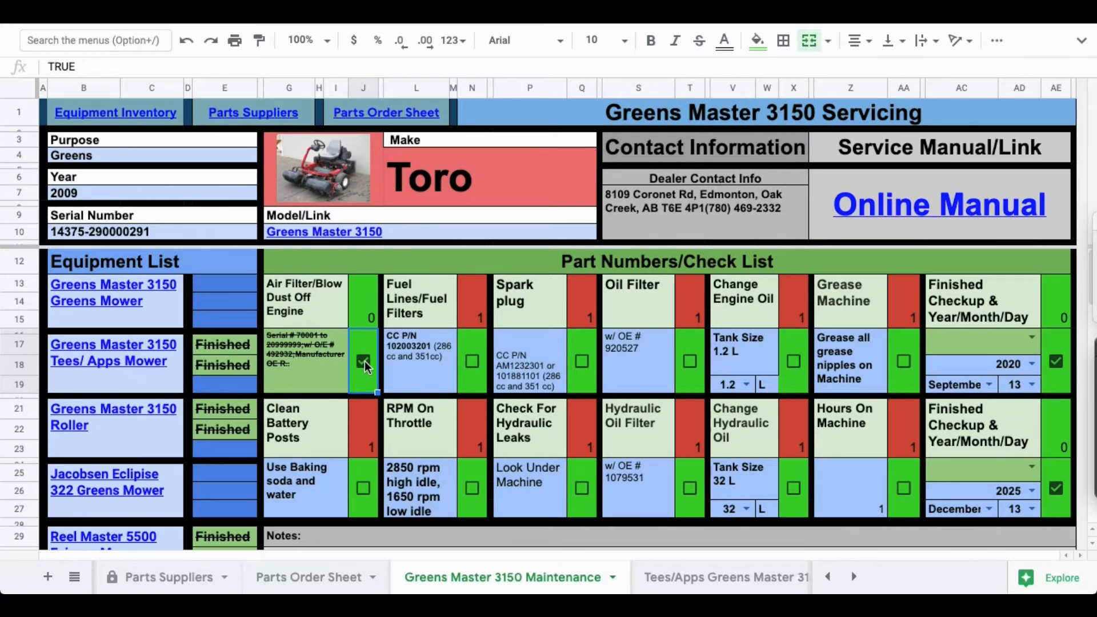
pyautogui.click(314, 365)
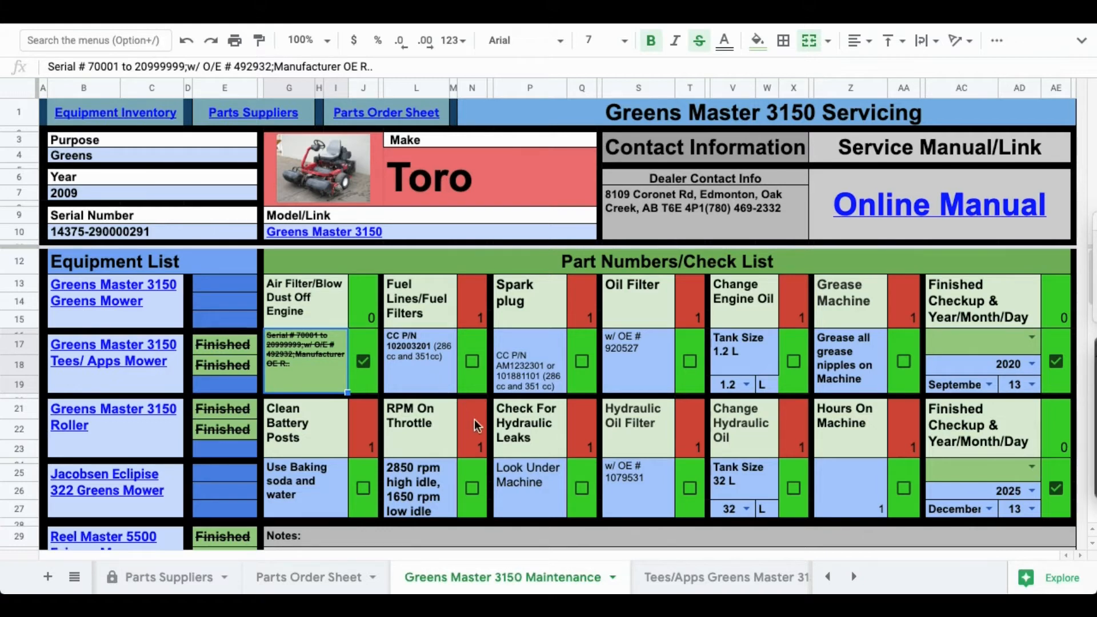
pyautogui.click(472, 362)
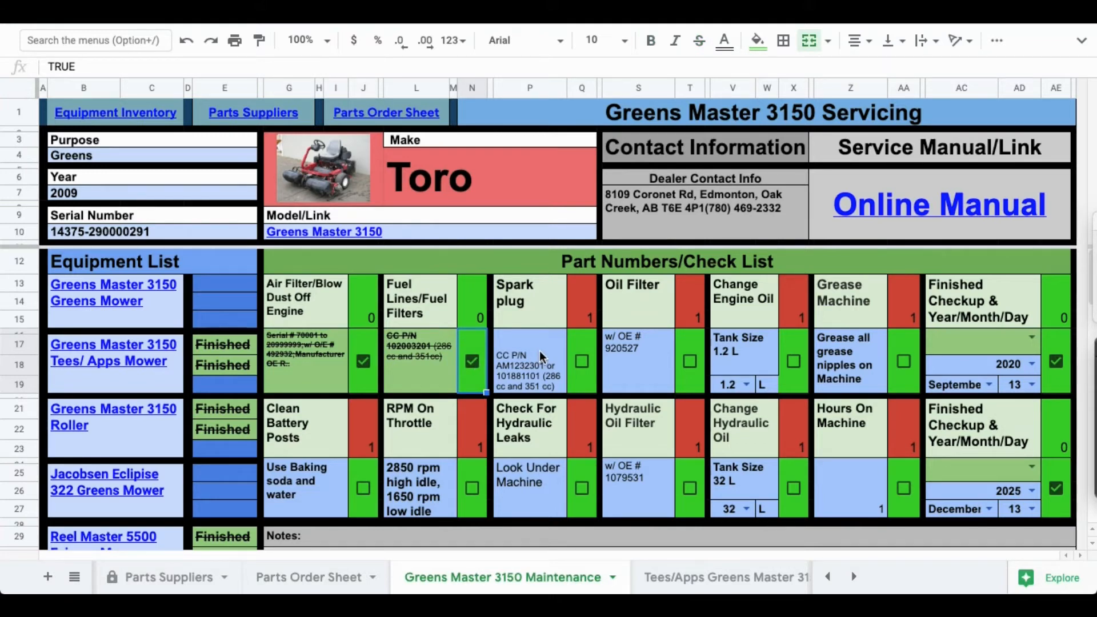
pyautogui.click(691, 364)
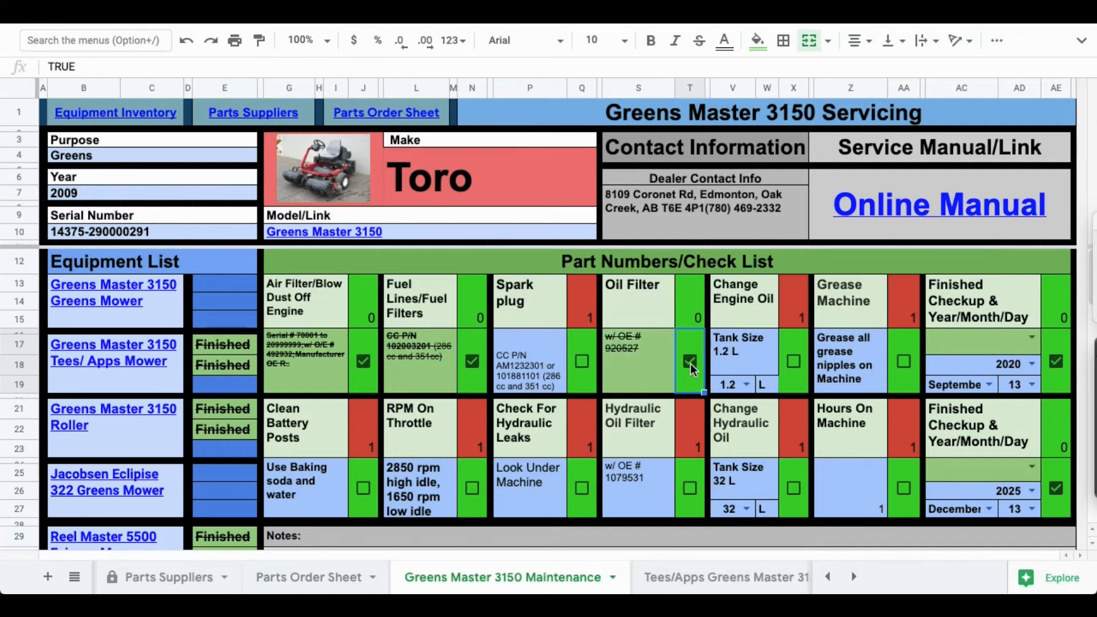
pyautogui.click(795, 363)
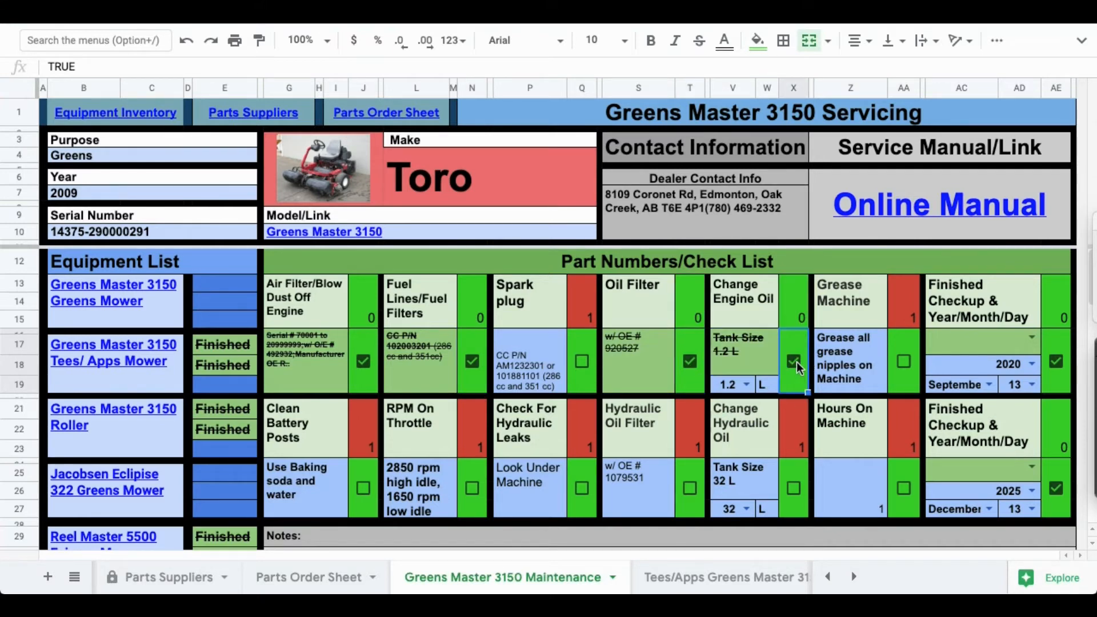
pyautogui.click(908, 364)
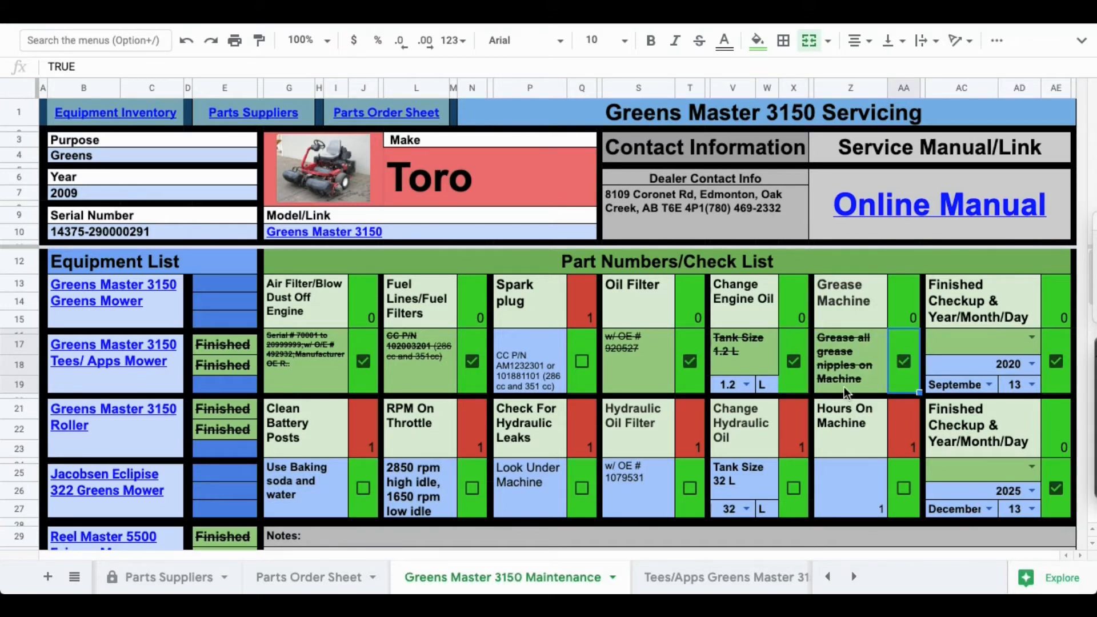
pyautogui.click(580, 365)
# Step: Check off all six lower checklist items, from Clean Battery Posts to Hours On Machine
pyautogui.click(364, 489)
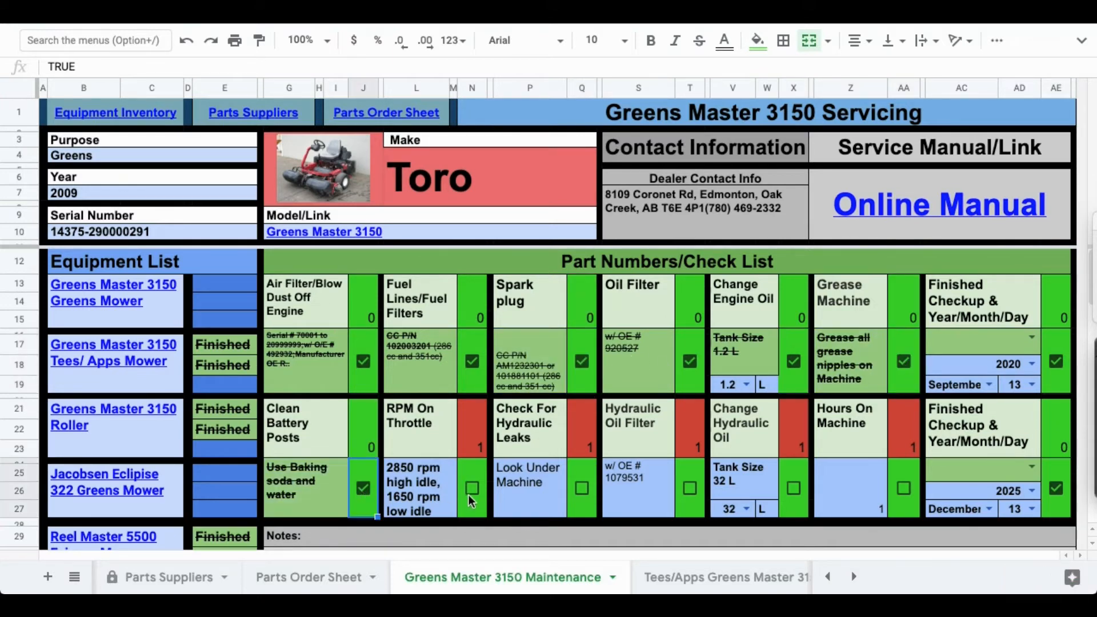
pyautogui.click(471, 491)
pyautogui.click(583, 488)
pyautogui.click(690, 490)
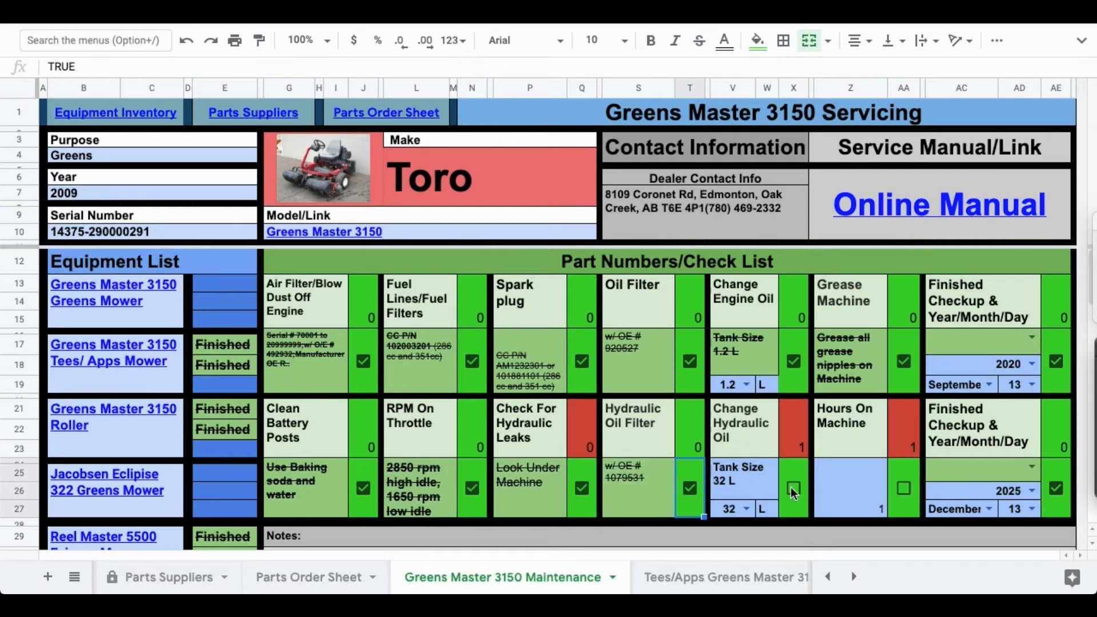
pyautogui.click(794, 490)
pyautogui.click(904, 490)
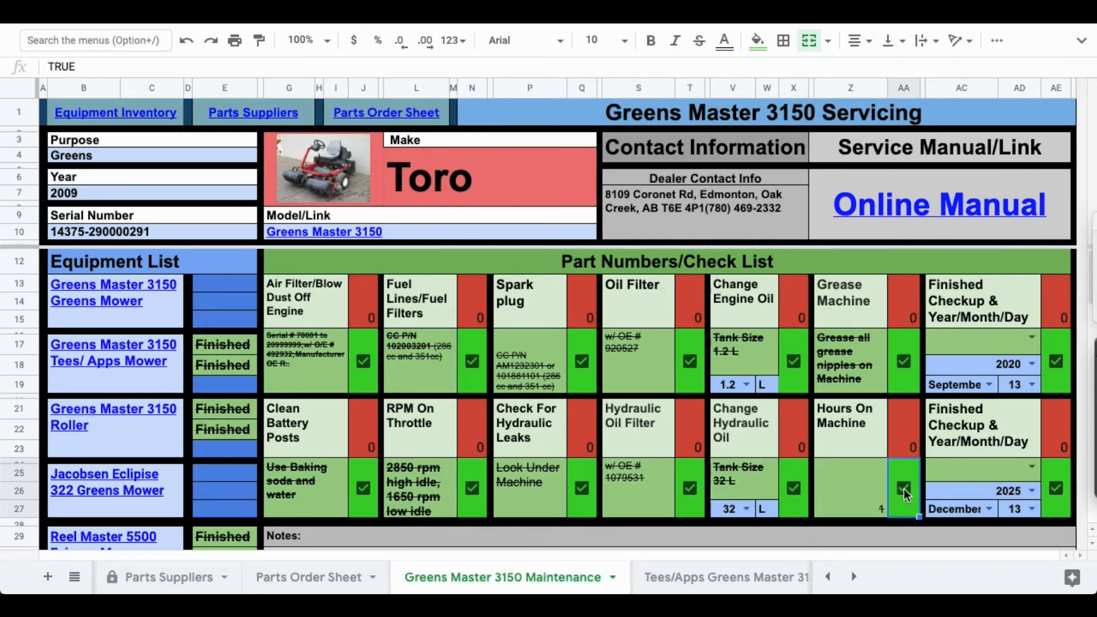
# Step: Set the upper Finished Checkup date's year to 2019 and its day to 02
pyautogui.click(1038, 363)
pyautogui.click(987, 431)
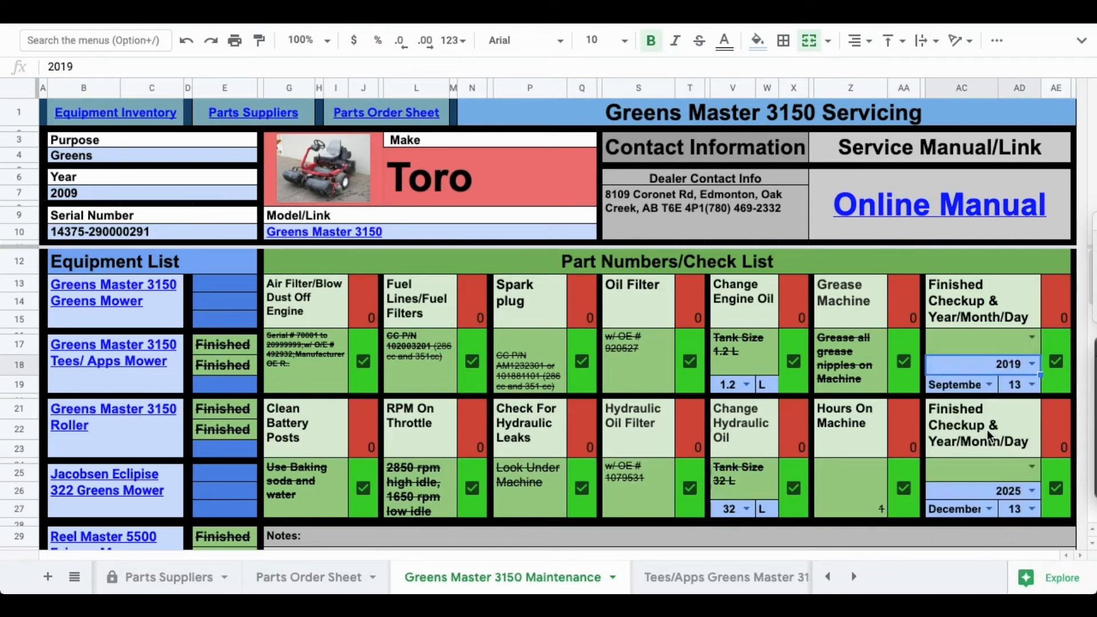
pyautogui.click(1028, 388)
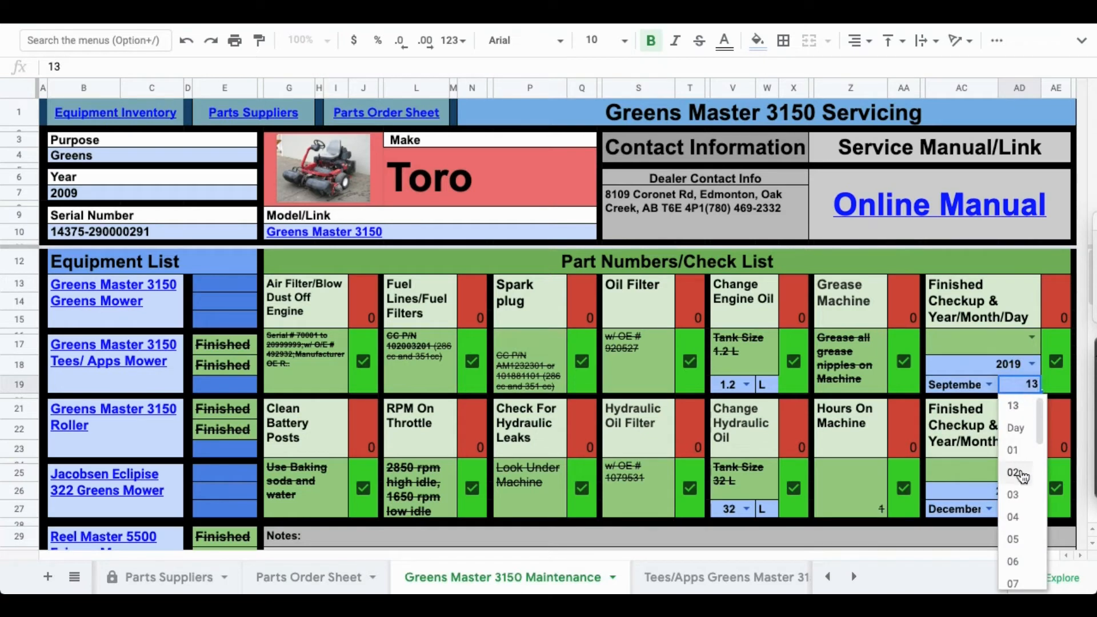
pyautogui.click(1019, 463)
# Step: Set the lower Finished Checkup date's day to 02 and its year to 2019
pyautogui.click(1032, 508)
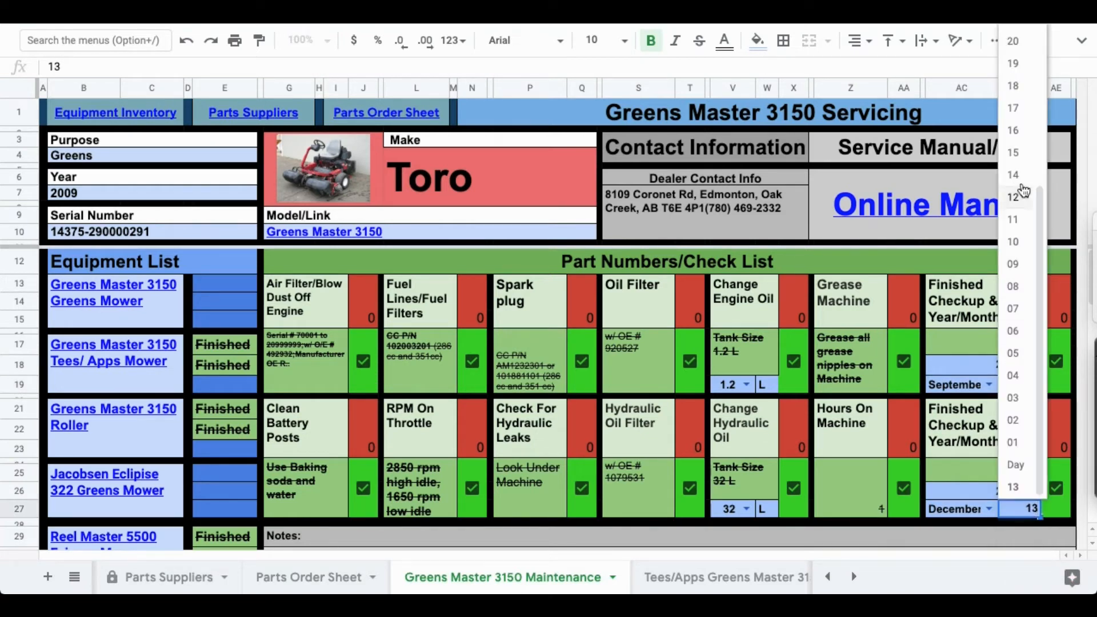
pyautogui.scroll(3, 1011, 172)
pyautogui.scroll(-5, 1012, 168)
pyautogui.click(1017, 421)
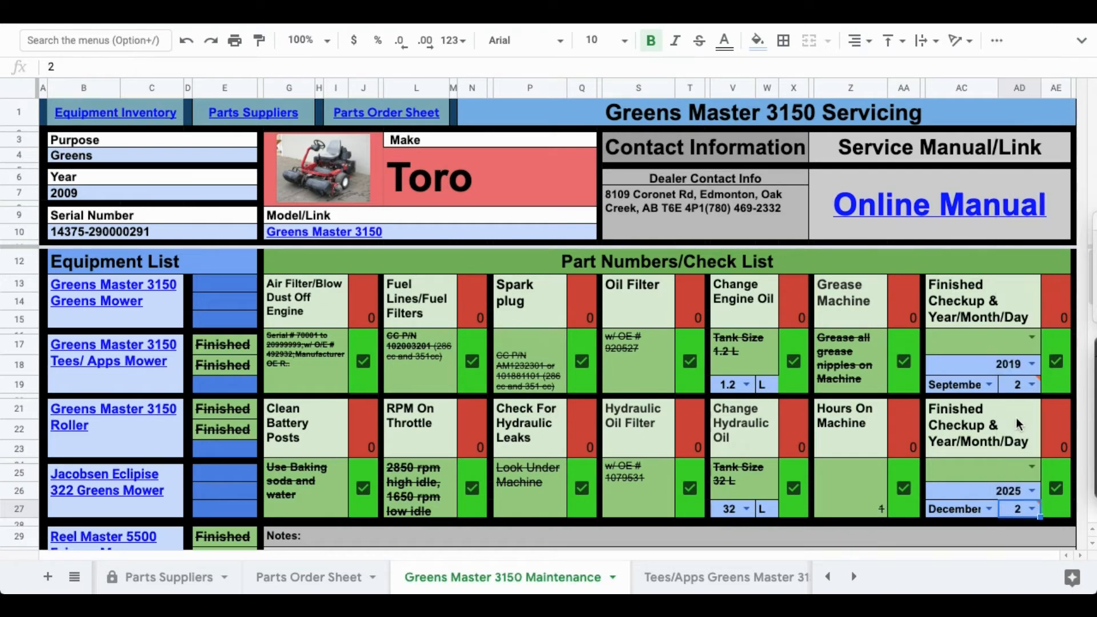
pyautogui.click(1032, 491)
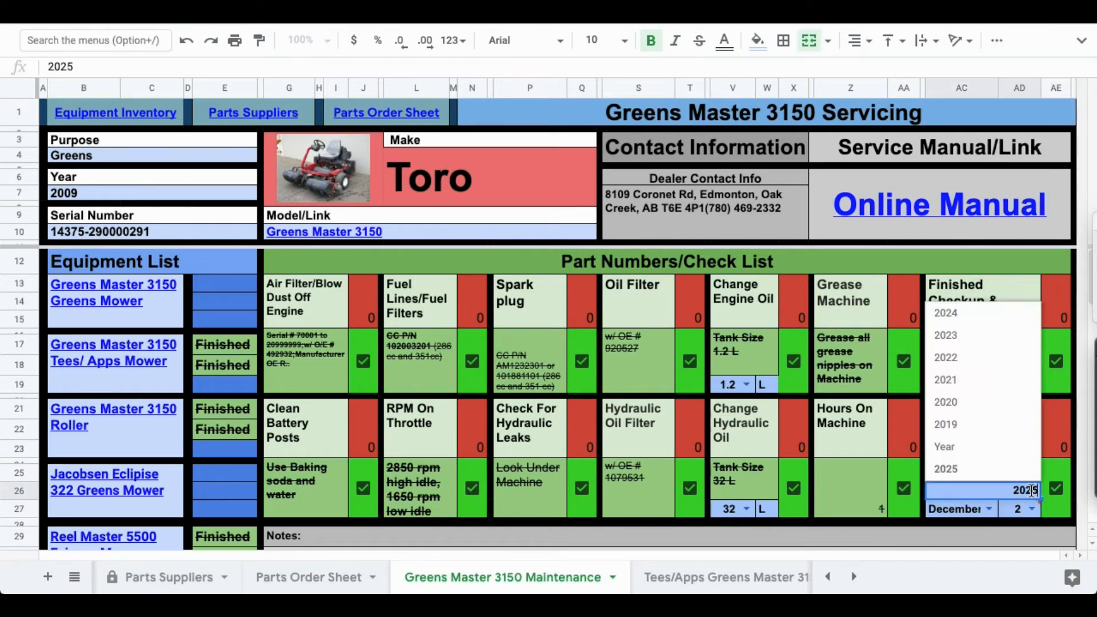
pyautogui.click(981, 424)
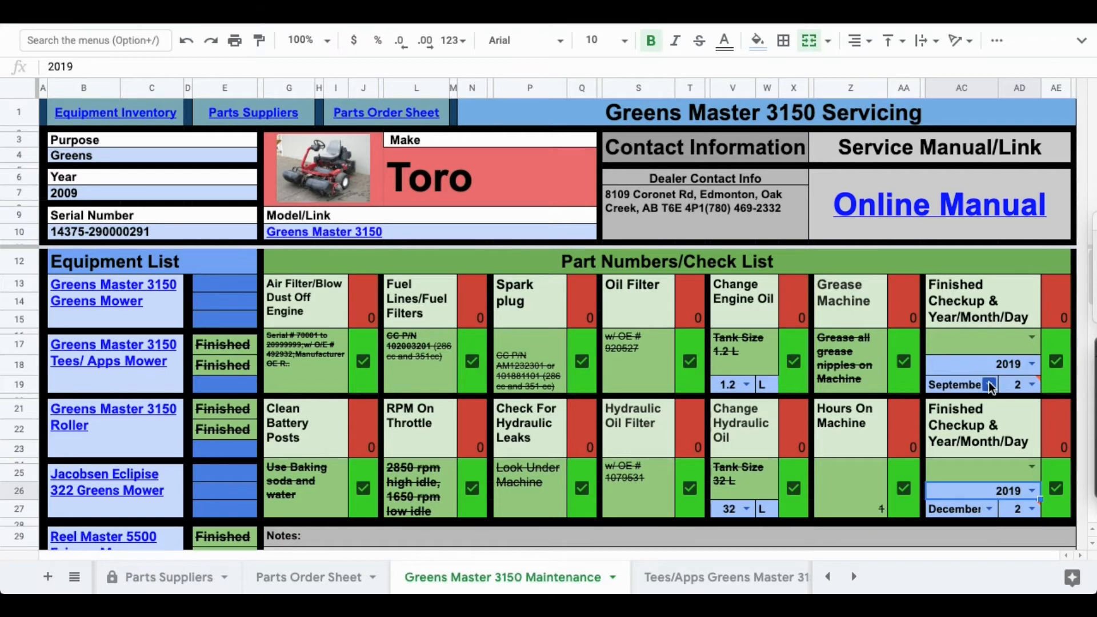
# Step: Set the month to February in the upper Finished Checkup date and to June in the lower one
pyautogui.click(991, 386)
pyautogui.click(958, 471)
pyautogui.click(993, 510)
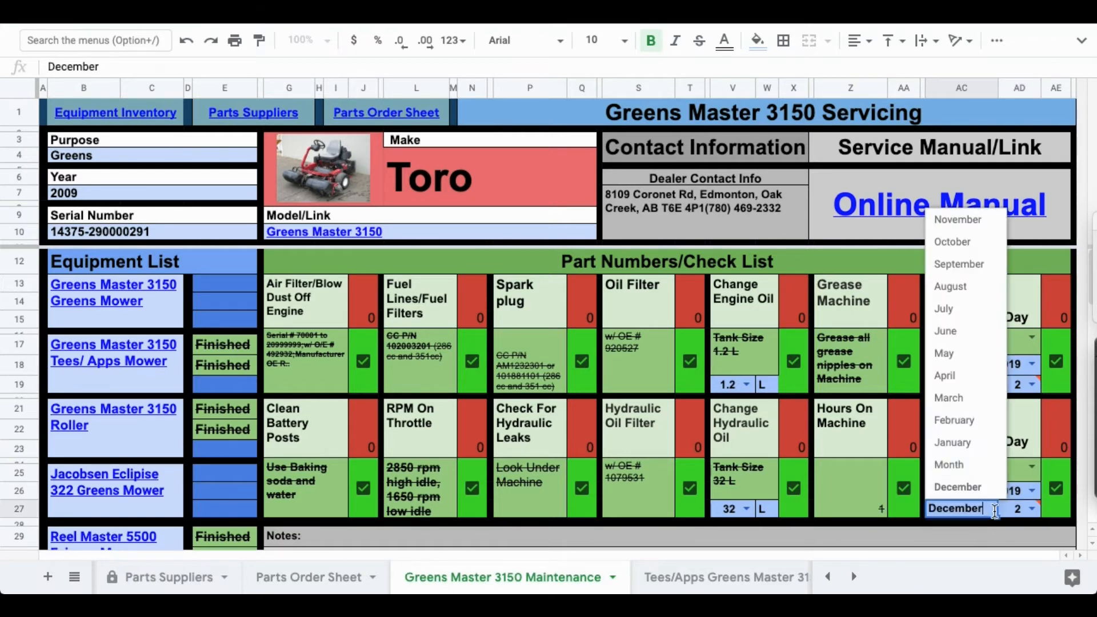
pyautogui.click(959, 331)
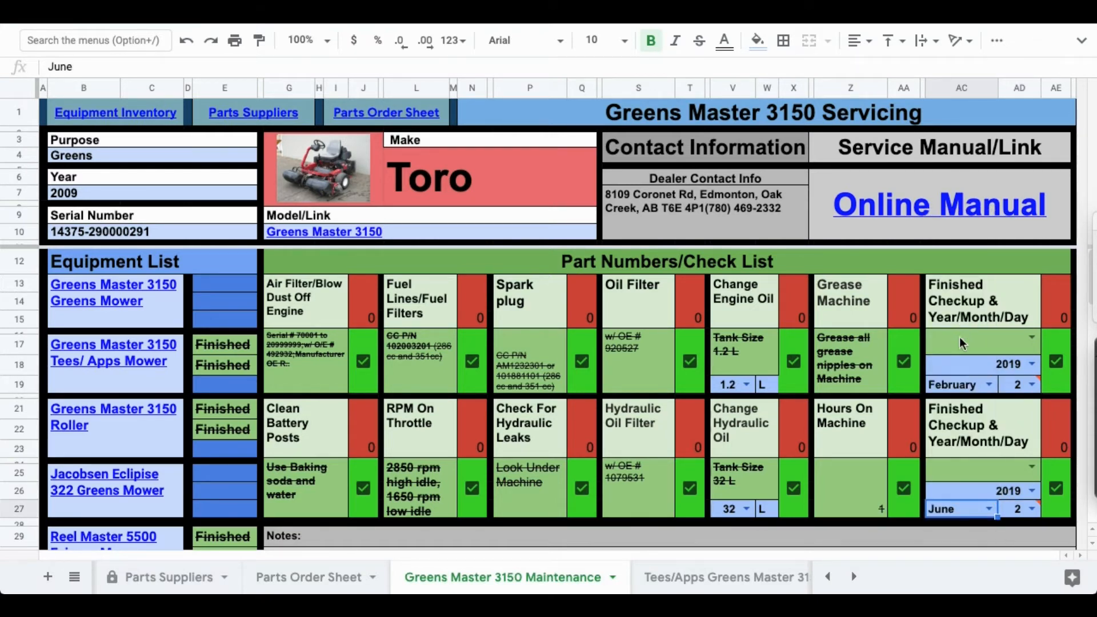
# Step: Mark both the upper and the lower checkup as Finished
pyautogui.click(1037, 338)
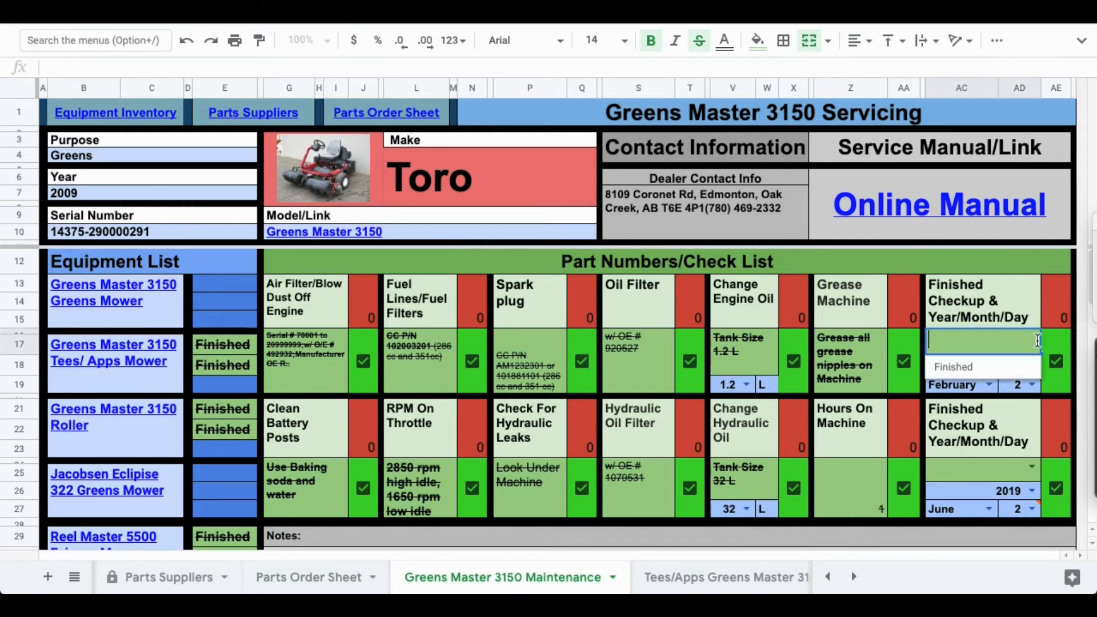
pyautogui.click(990, 365)
pyautogui.click(1031, 469)
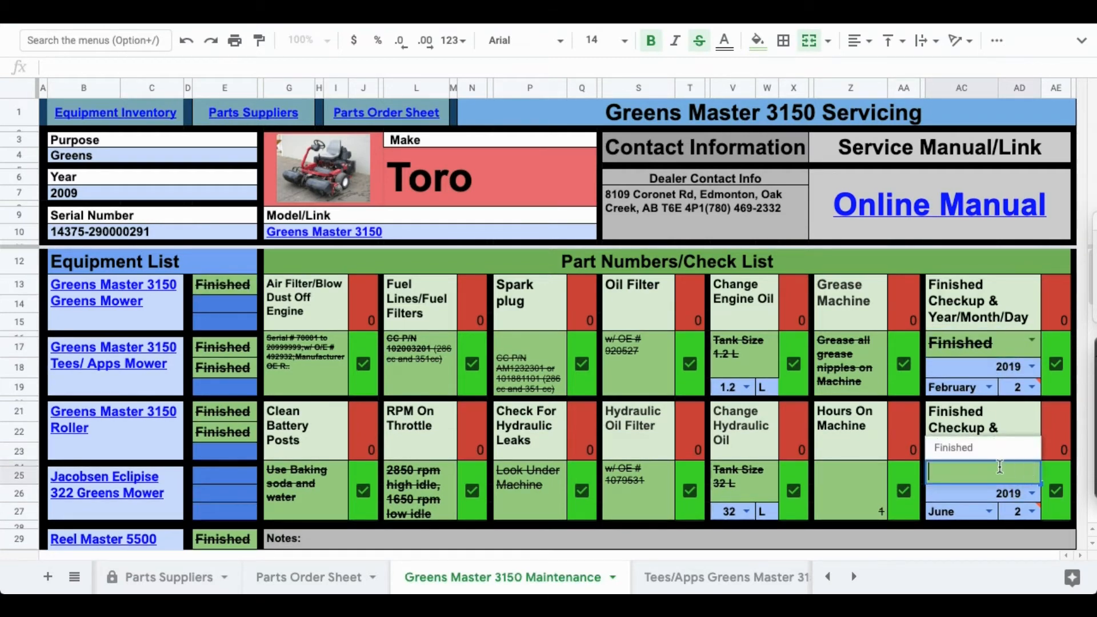
pyautogui.click(962, 450)
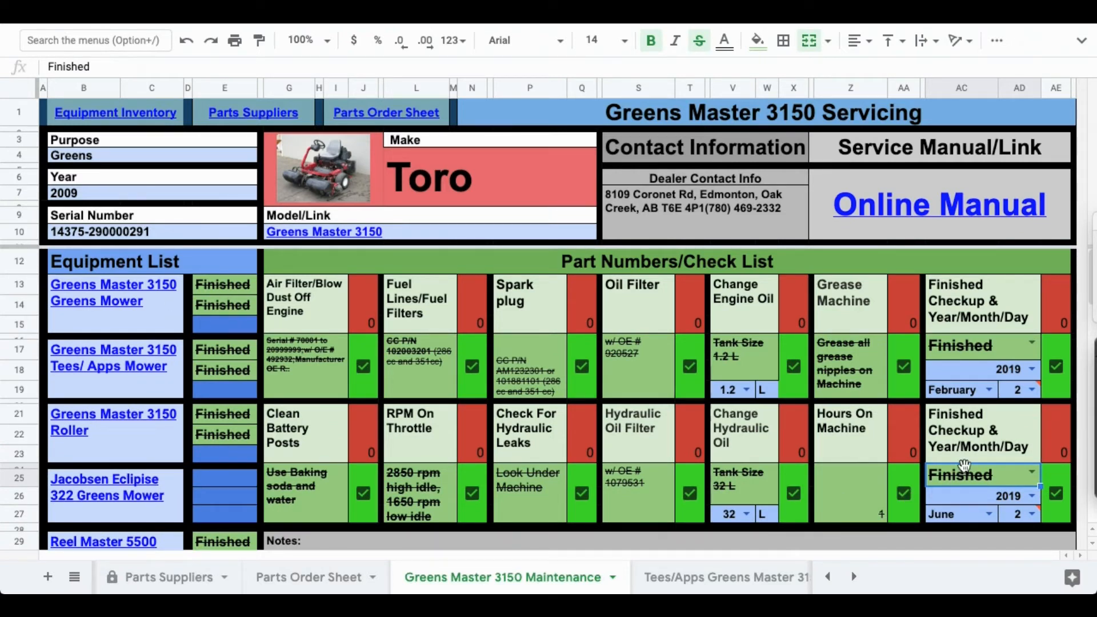
# Step: Clear the Finished status from the upper and lower checkups
pyautogui.click(978, 347)
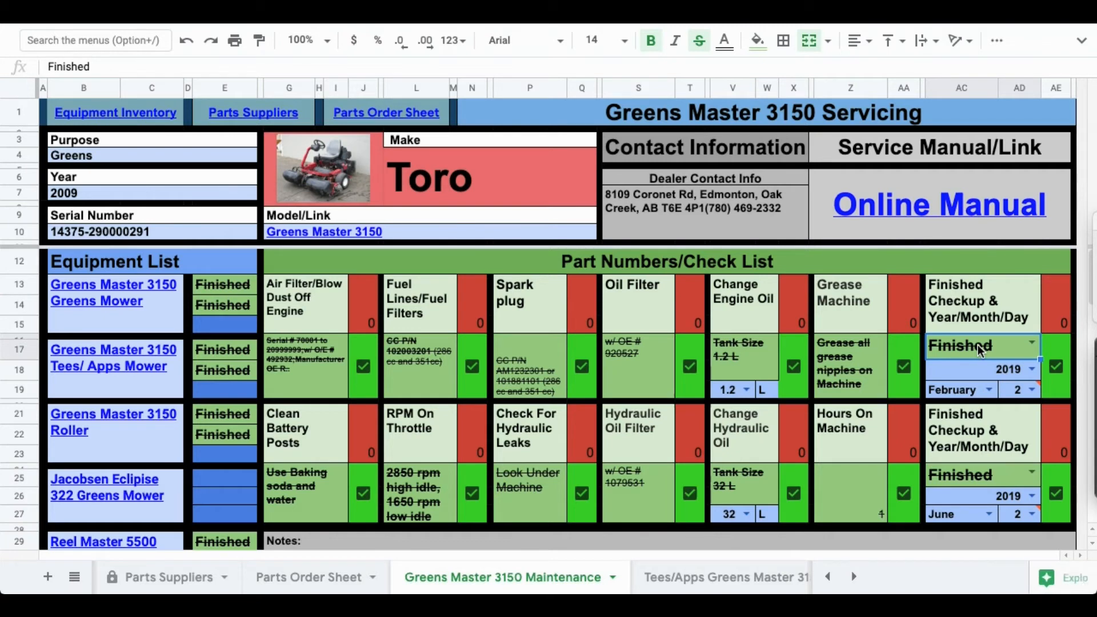
pyautogui.press('Delete')
pyautogui.click(999, 469)
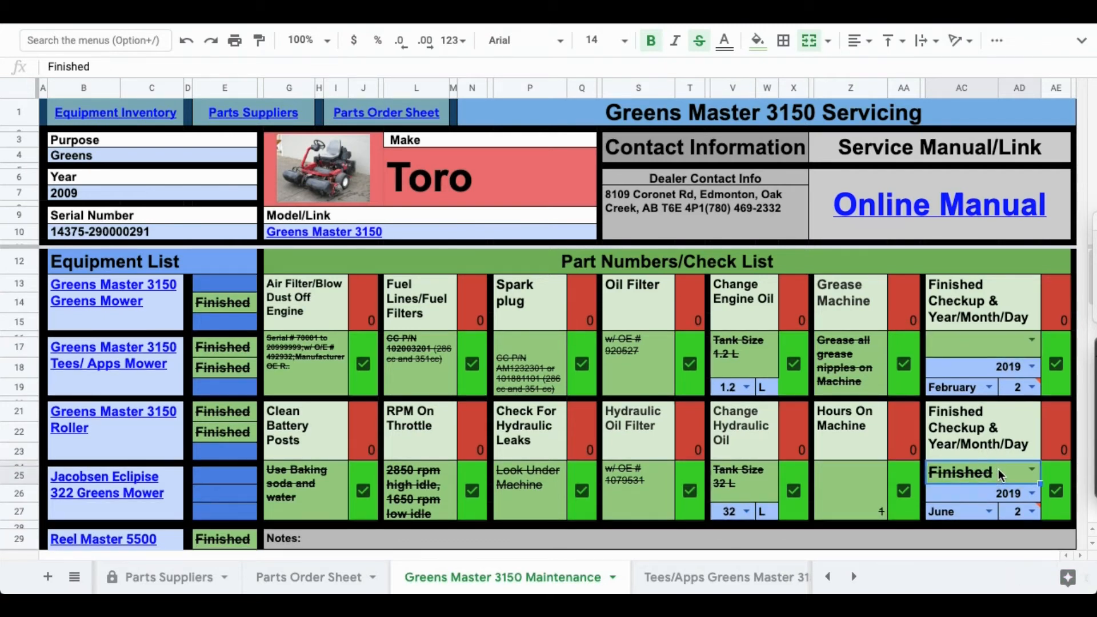
pyautogui.press('Delete')
# Step: Inspect the status cells and their formulas beside the Greens Master 3150 Greens Mower in the Equipment List
pyautogui.moveTo(220, 282); pyautogui.dragTo(229, 320)
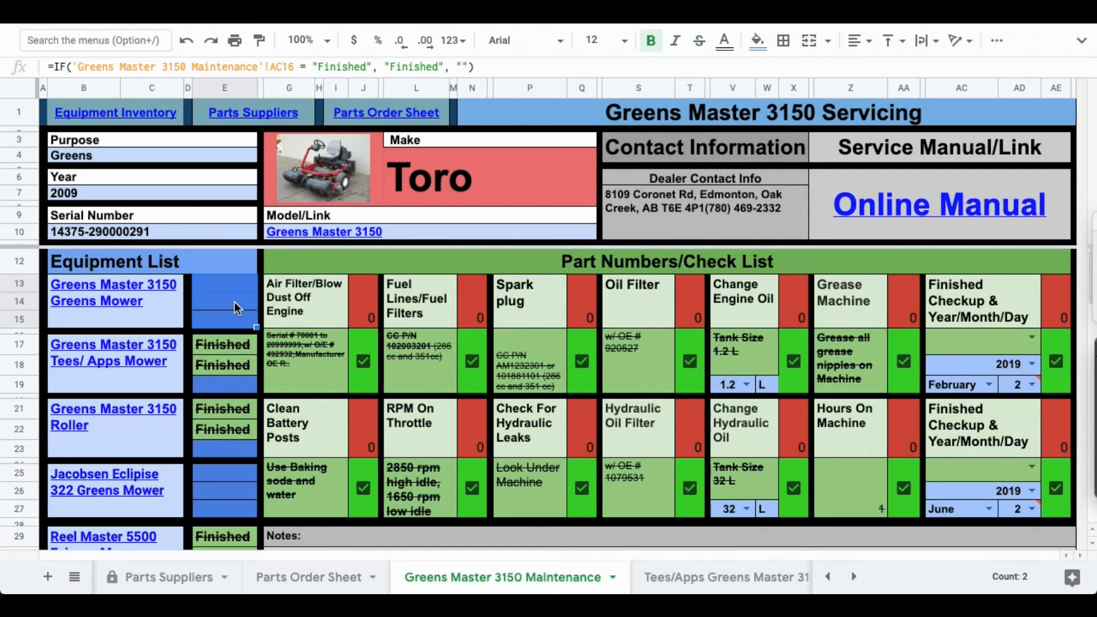
pyautogui.click(234, 303)
pyautogui.doubleClick(236, 306)
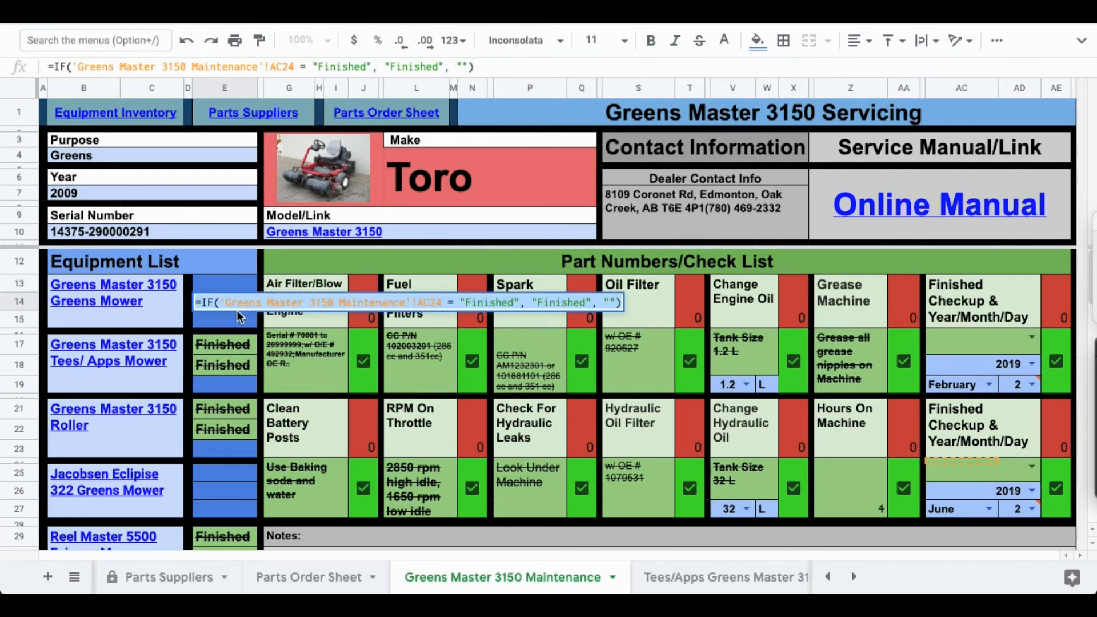
pyautogui.click(239, 318)
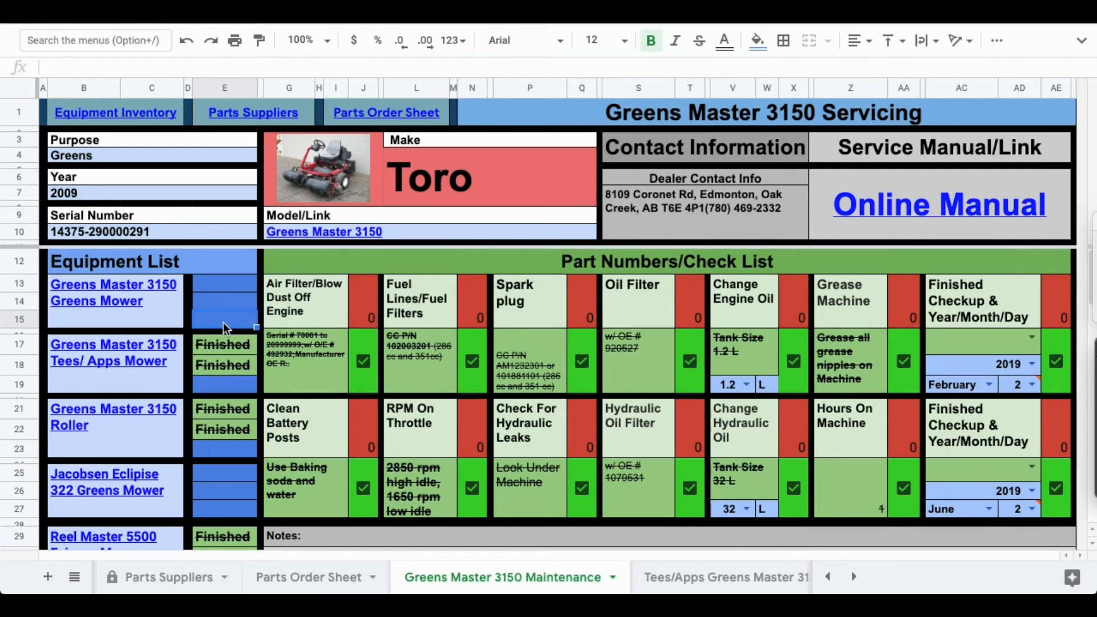
pyautogui.click(237, 388)
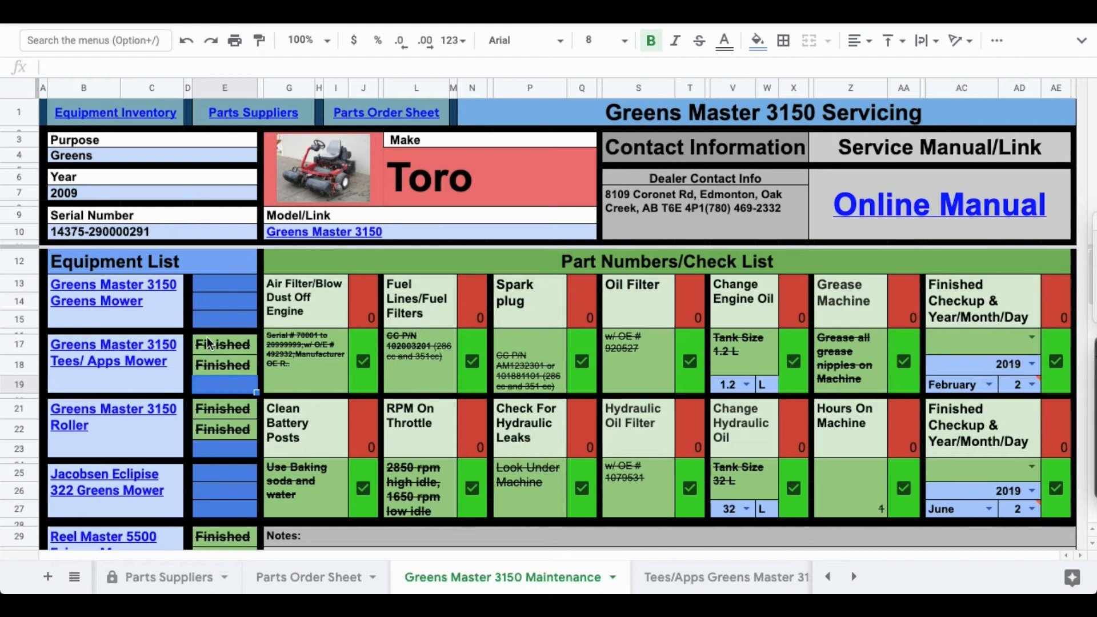
# Step: Set the status of the upper and lower checkups back to Finished
pyautogui.click(1027, 340)
pyautogui.click(996, 368)
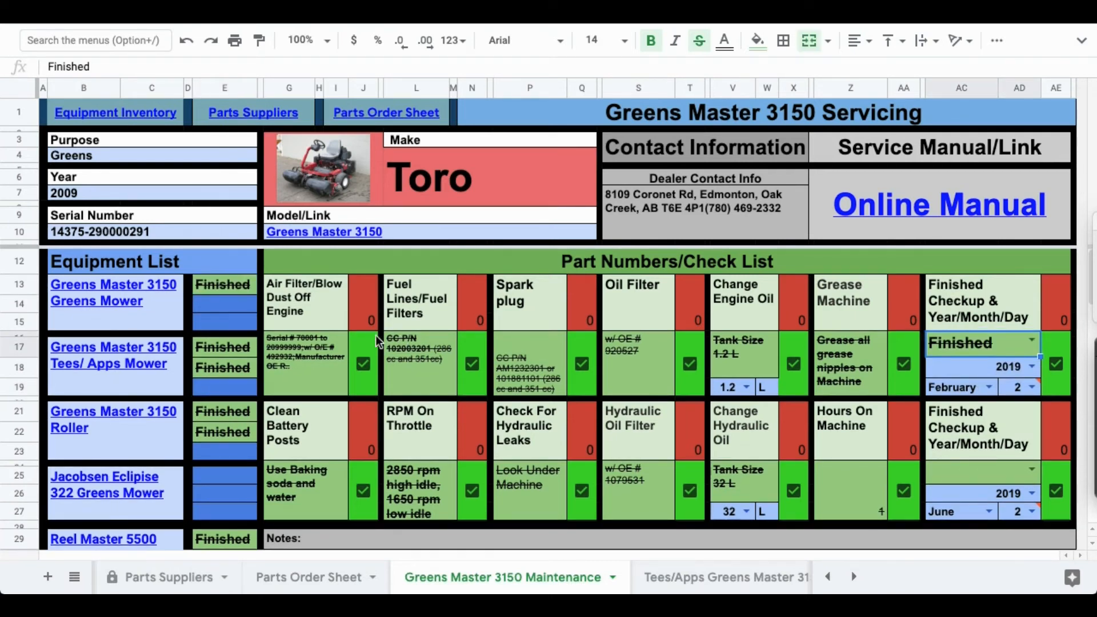
pyautogui.click(1032, 471)
pyautogui.click(955, 445)
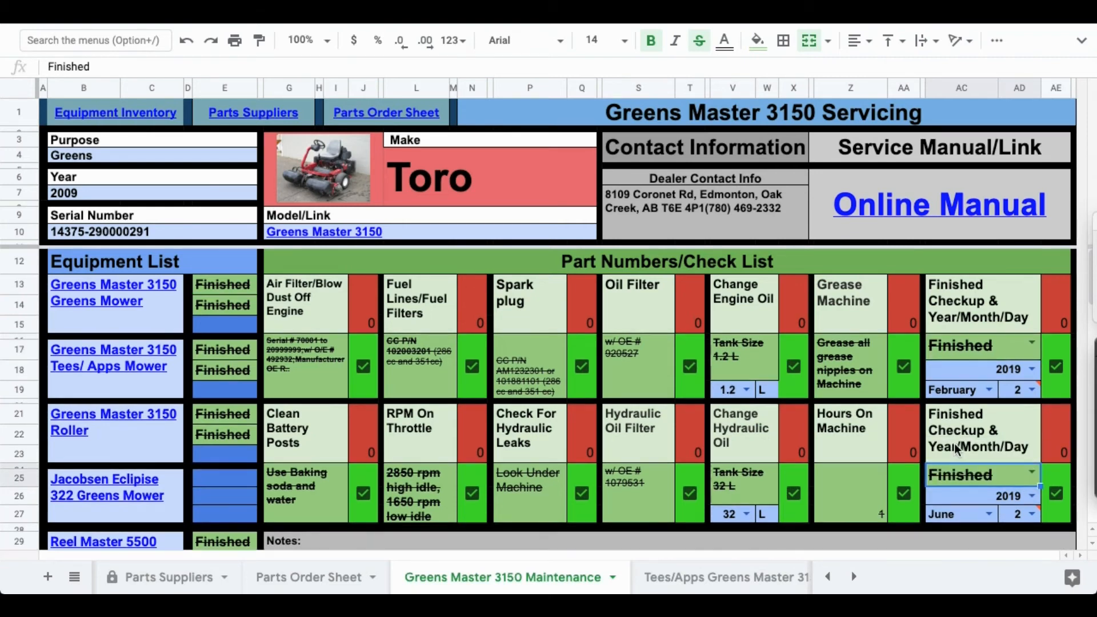
# Step: Look through the Equipment List's statuses and open the servicing sheet of the 328-D Rough Mower
pyautogui.click(320, 326)
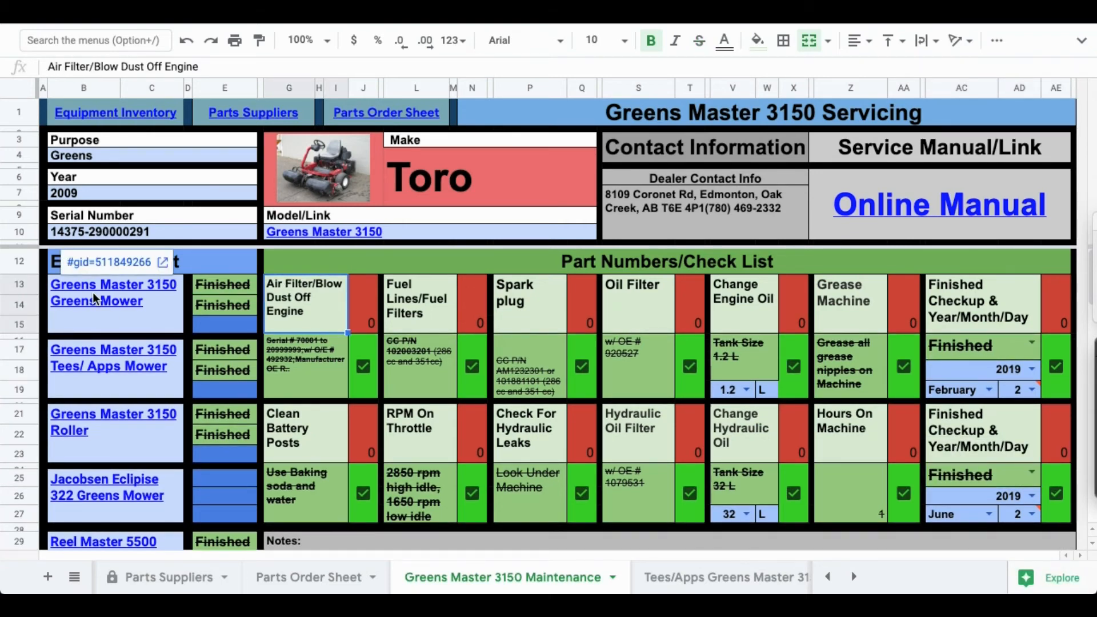
pyautogui.scroll(-2, 93, 293)
pyautogui.scroll(-10, 93, 297)
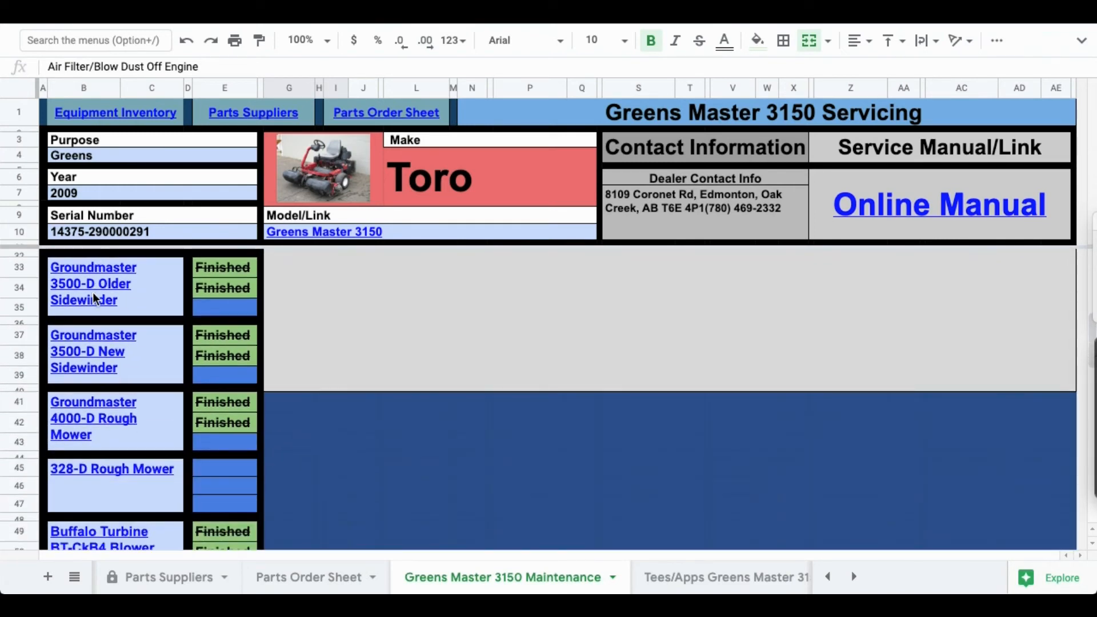
pyautogui.scroll(-10, 92, 299)
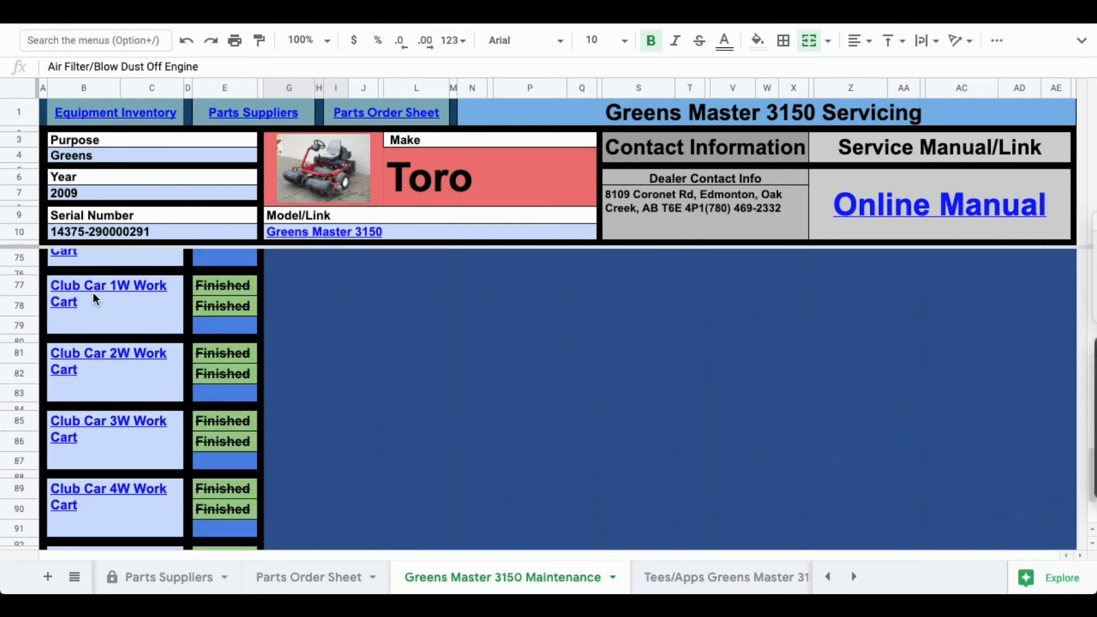
pyautogui.scroll(12, 93, 293)
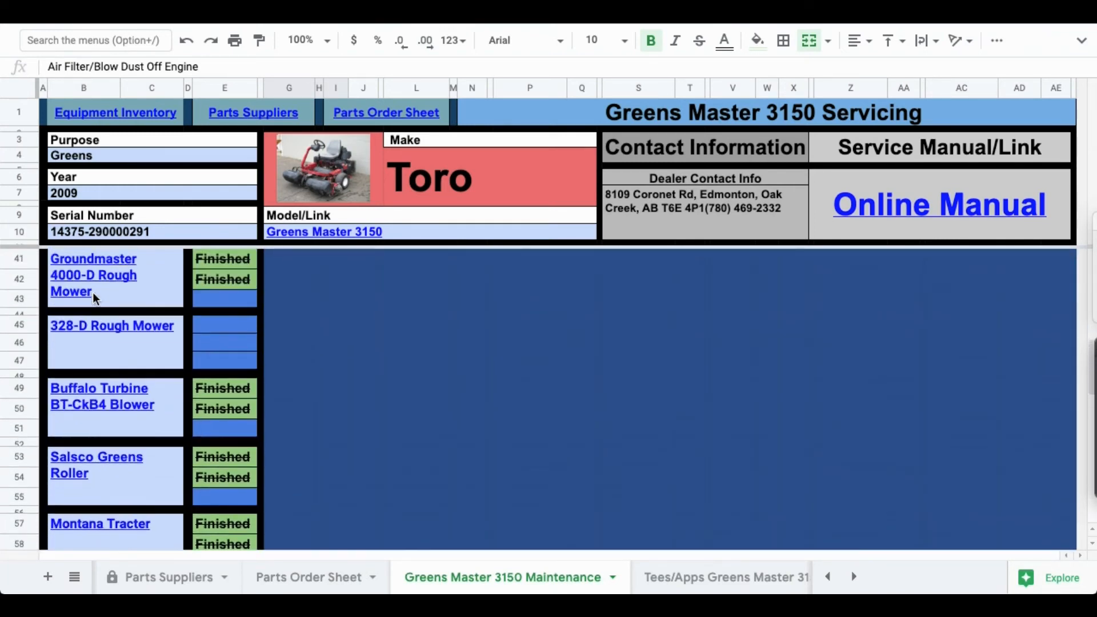
pyautogui.click(105, 393)
pyautogui.click(117, 368)
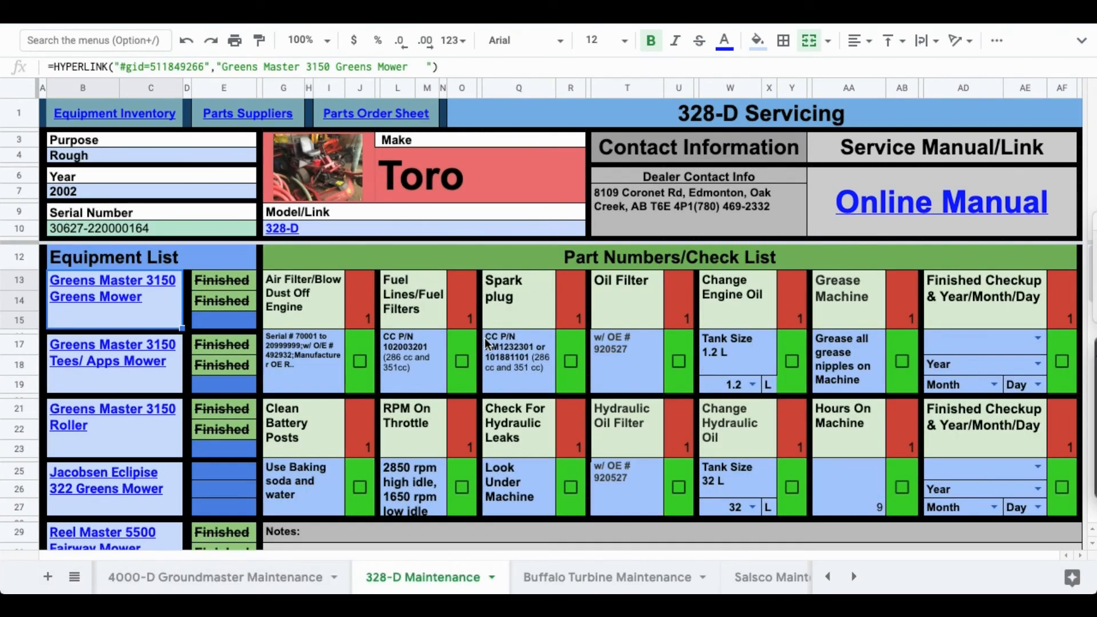
# Step: Check off the air filter, battery posts, RPM on throttle, fuel lines, spark plug and hydraulic leak tasks for the 328-D
pyautogui.click(362, 366)
pyautogui.click(362, 489)
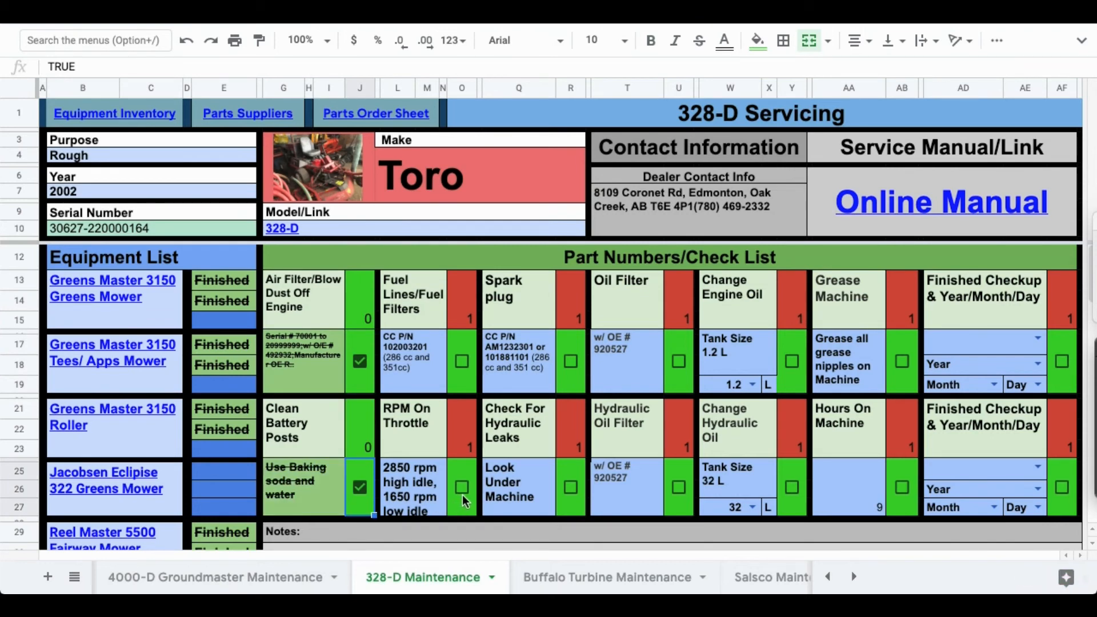
pyautogui.click(464, 489)
pyautogui.click(465, 361)
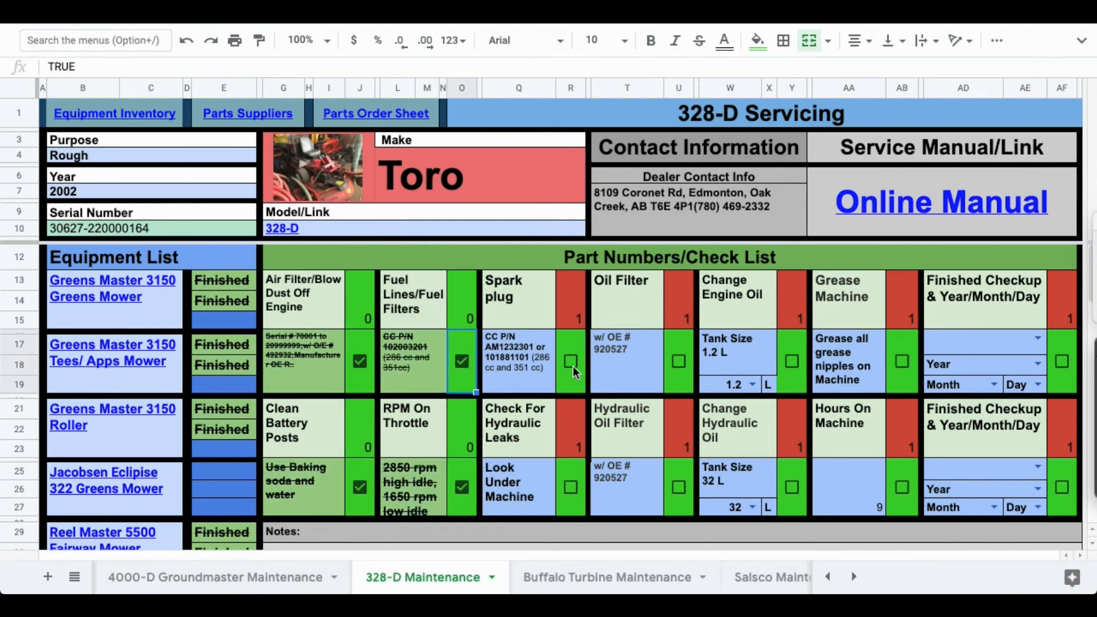
pyautogui.click(573, 362)
pyautogui.click(572, 487)
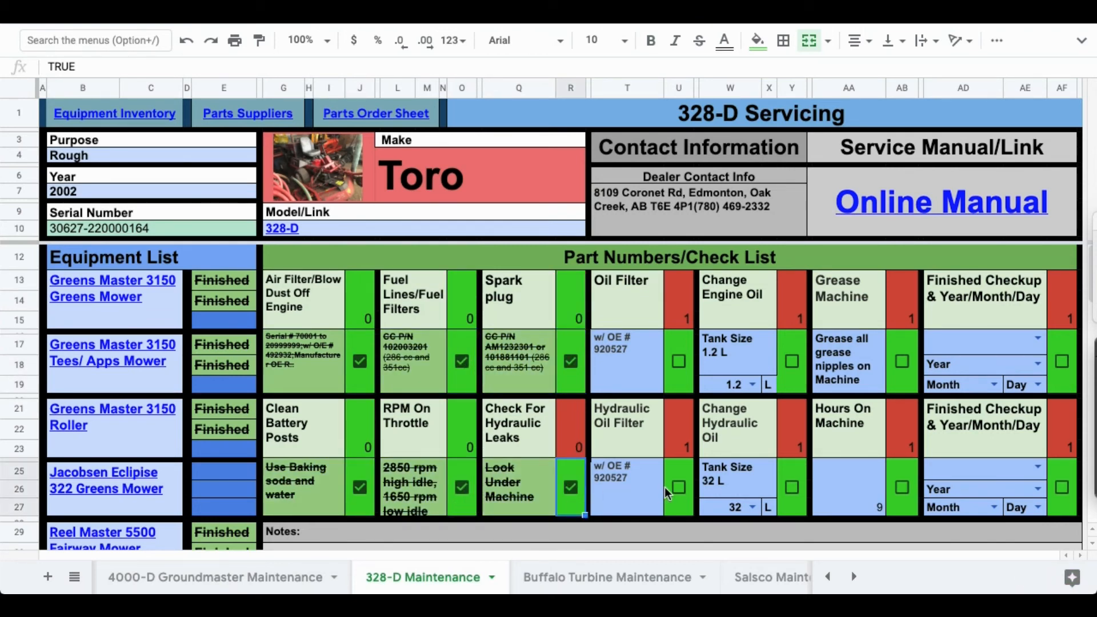
# Step: Check off the remaining 328-D tasks: both oil filters, engine and hydraulic oil, machine hours, greasing and both finished checkups
pyautogui.click(680, 489)
pyautogui.click(680, 362)
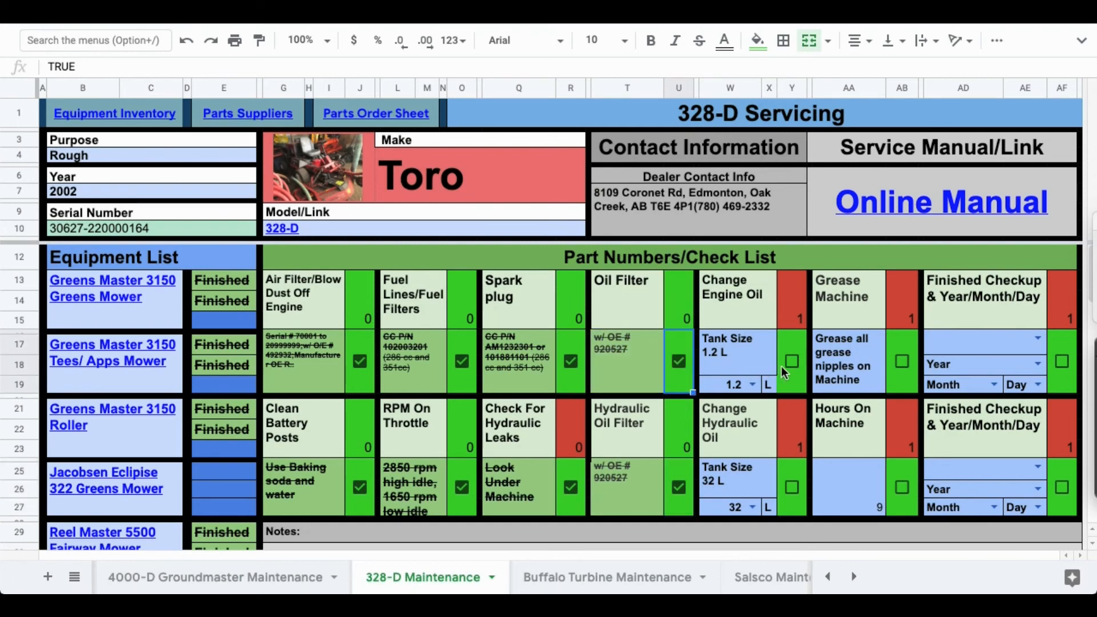
pyautogui.click(792, 363)
pyautogui.click(791, 489)
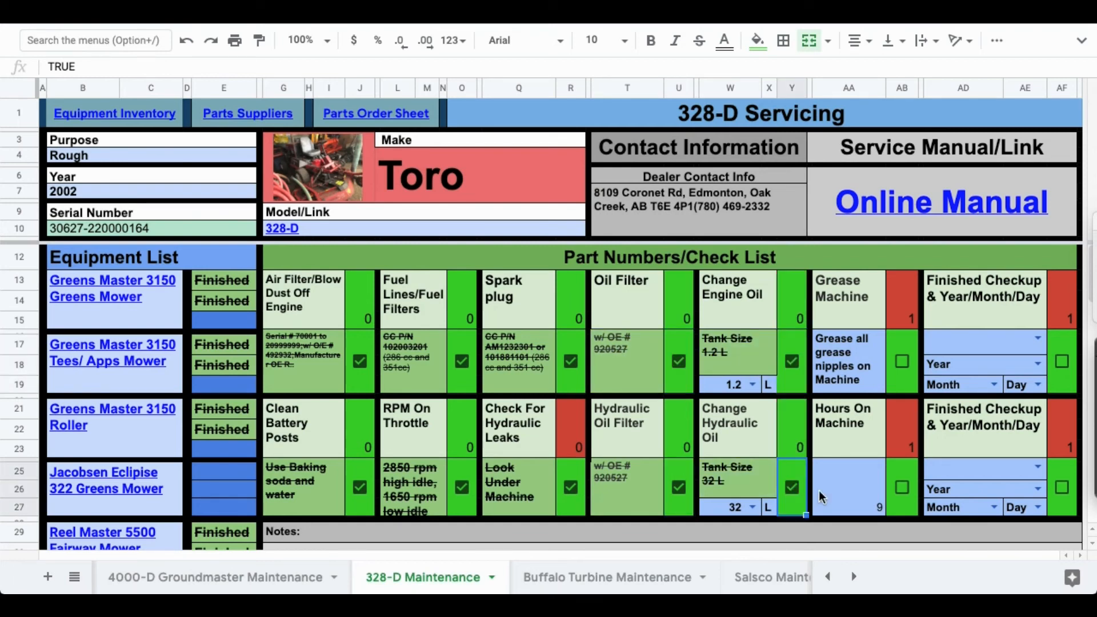
pyautogui.click(901, 489)
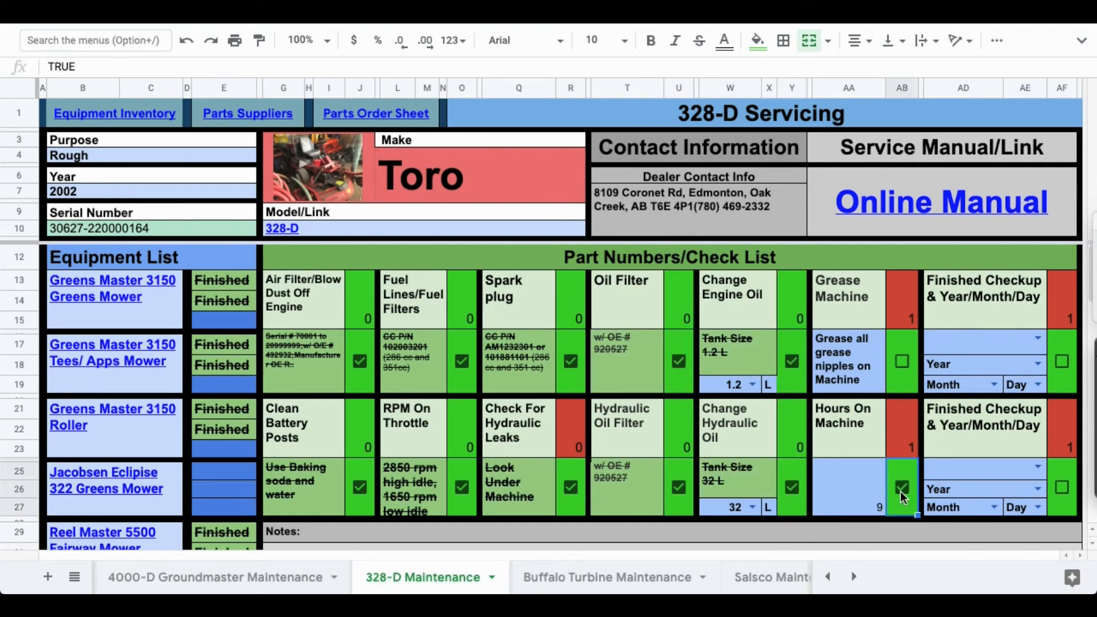
pyautogui.click(906, 361)
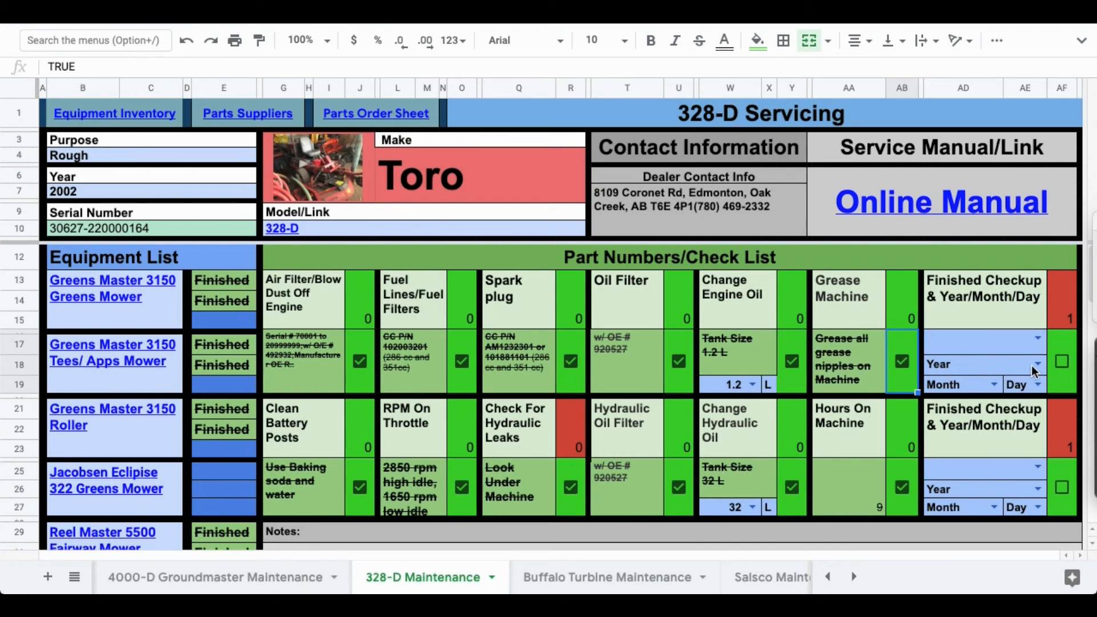
pyautogui.click(1062, 362)
pyautogui.click(1062, 488)
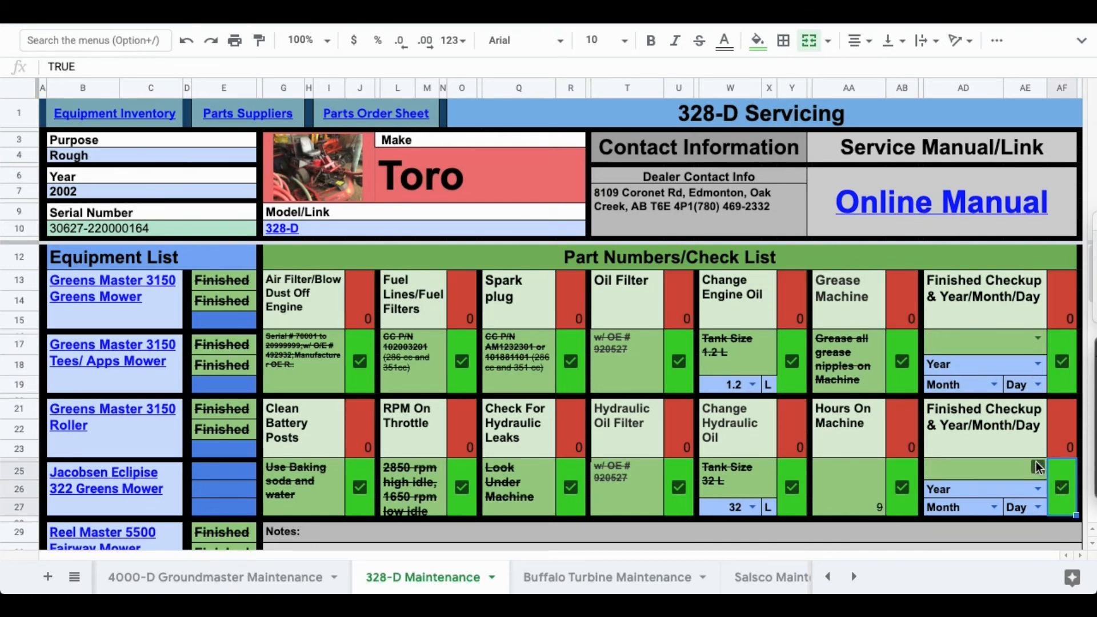
# Step: Set the status of the 328-D's lower and upper checkups to Finished
pyautogui.click(1037, 466)
pyautogui.click(979, 447)
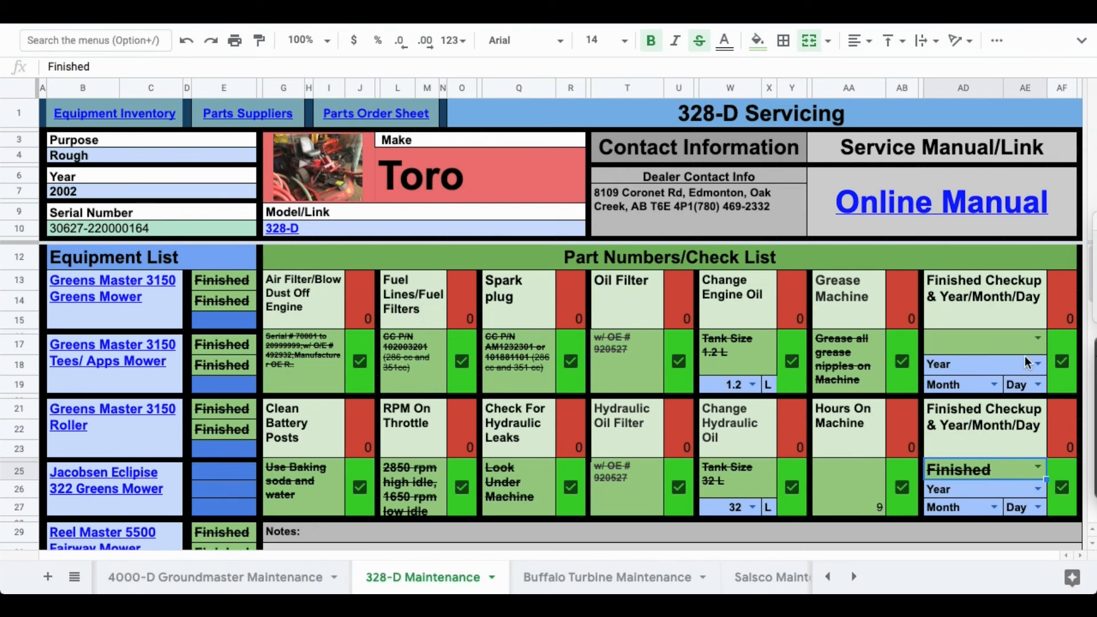
pyautogui.click(1038, 339)
pyautogui.click(946, 366)
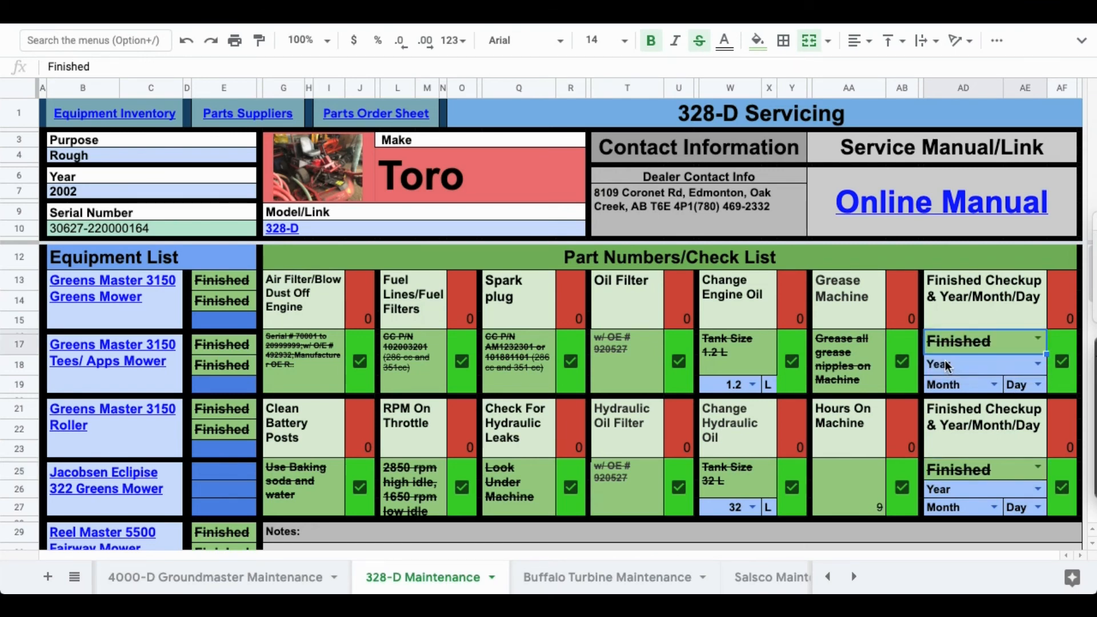
pyautogui.click(743, 363)
# Step: Look over the 328-D's Equipment List statuses and follow the link to the Equipment Inventory sheet
pyautogui.scroll(-10, 109, 332)
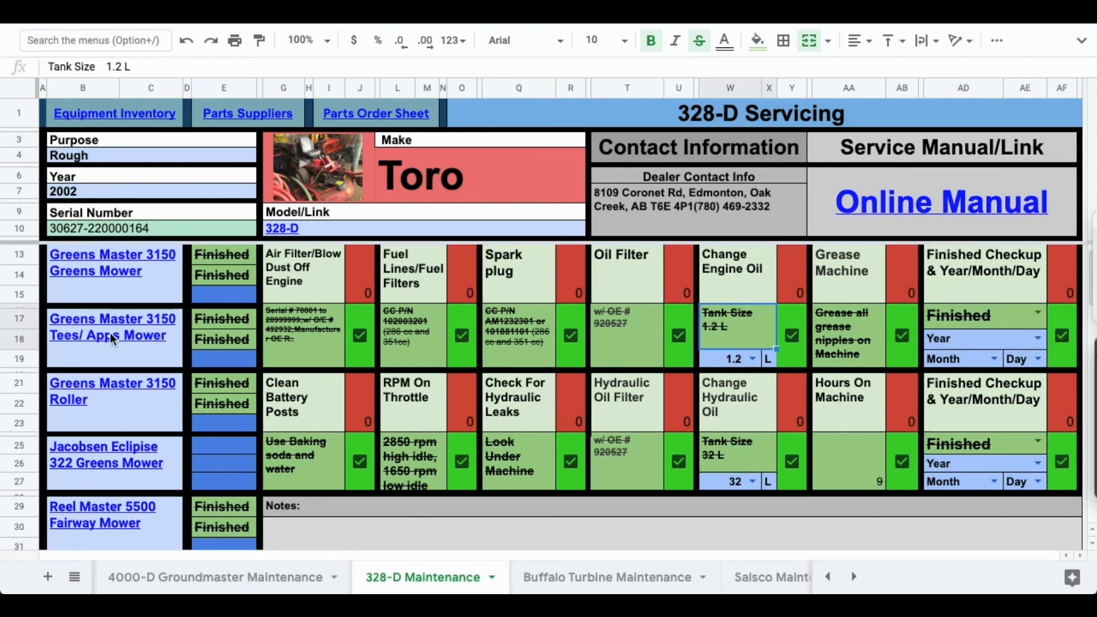
pyautogui.scroll(5, 140, 434)
pyautogui.scroll(6, 141, 433)
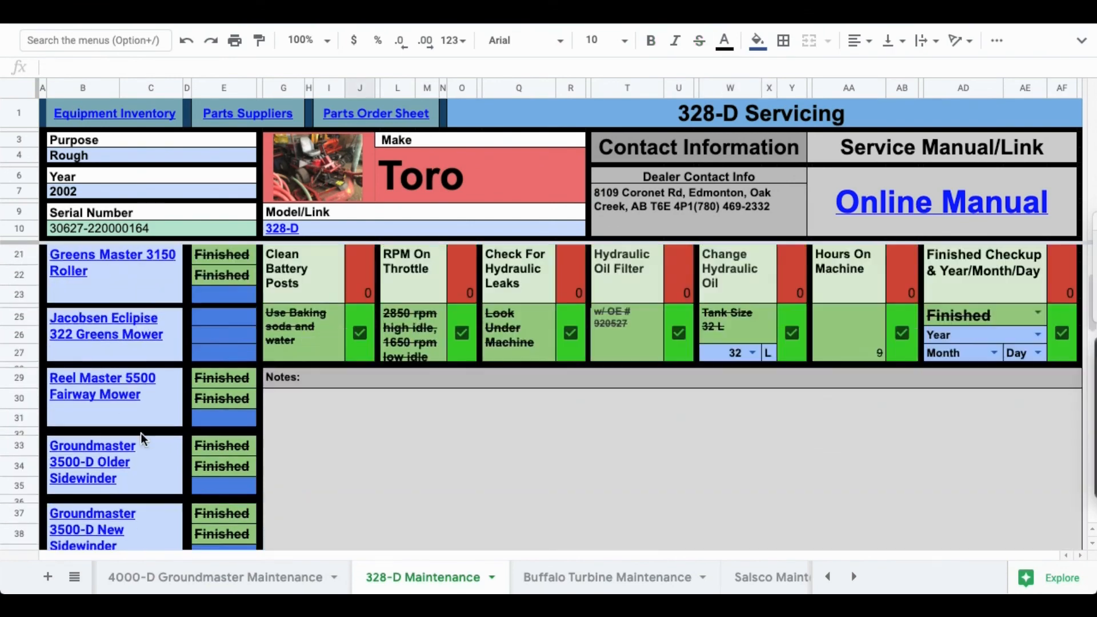
pyautogui.click(98, 110)
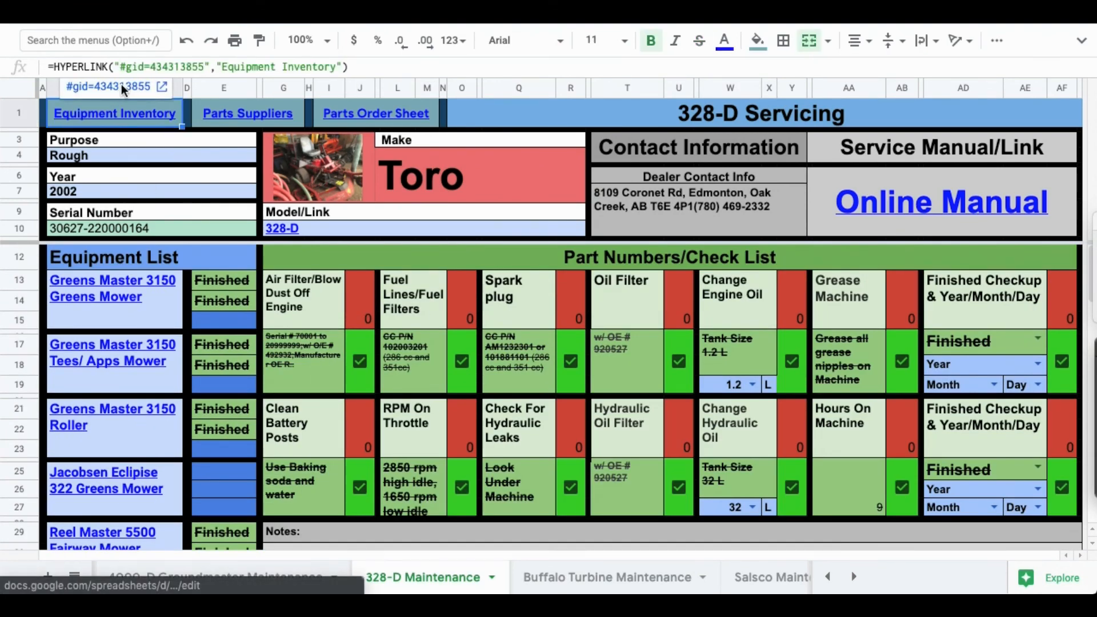
pyautogui.click(123, 89)
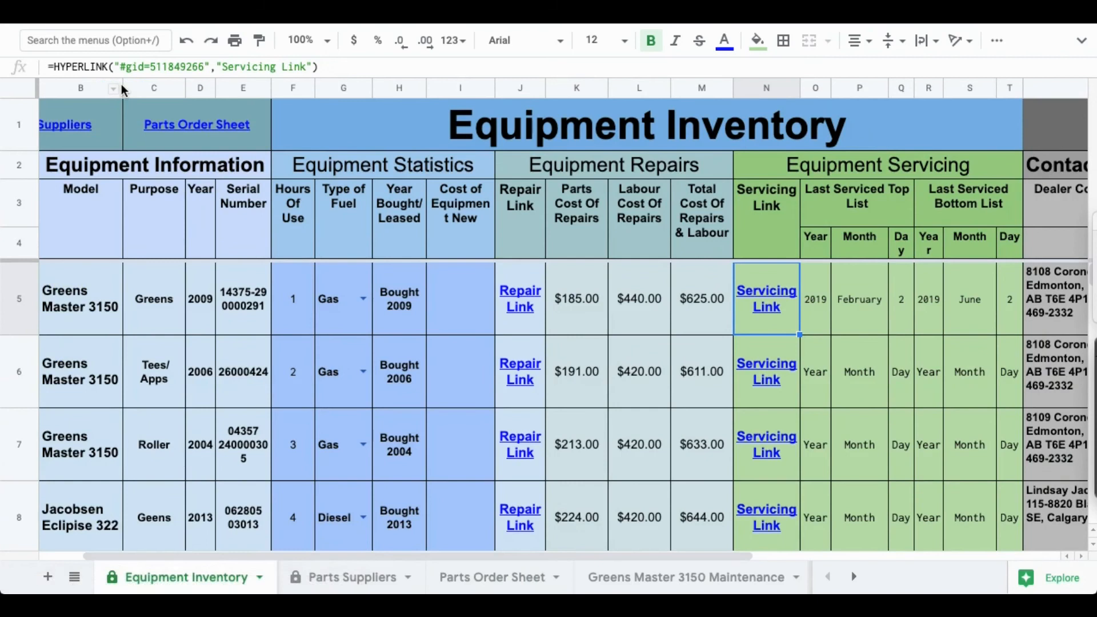
# Step: Examine the last serviced top and bottom list dates for the first two Greens Master 3150 machines in the inventory
pyautogui.click(701, 365)
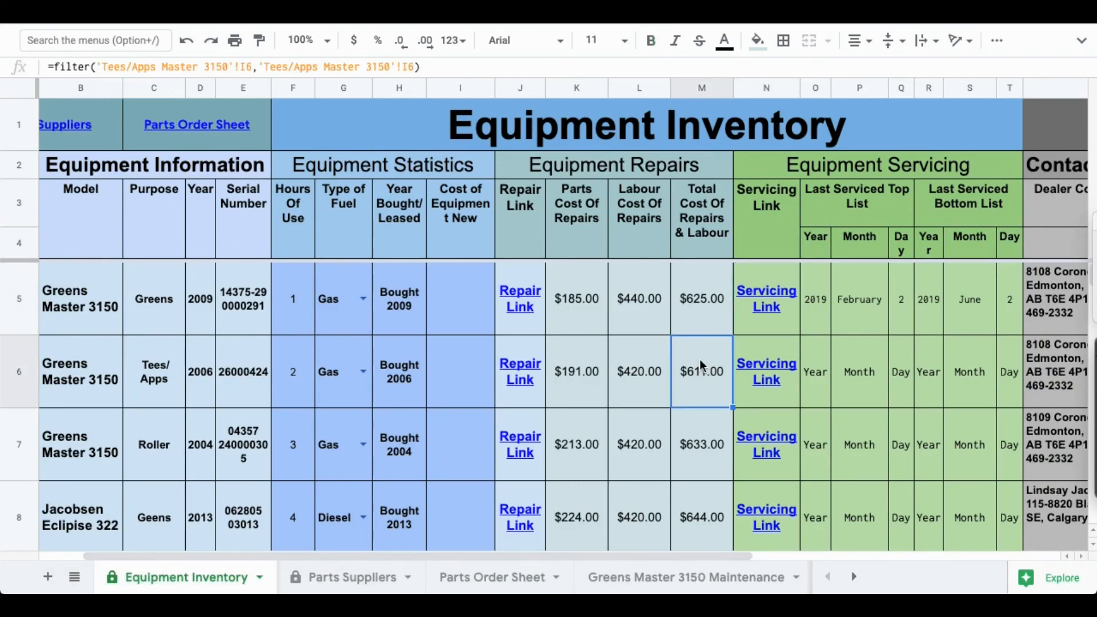
pyautogui.click(816, 289)
pyautogui.moveTo(888, 295); pyautogui.dragTo(1004, 309)
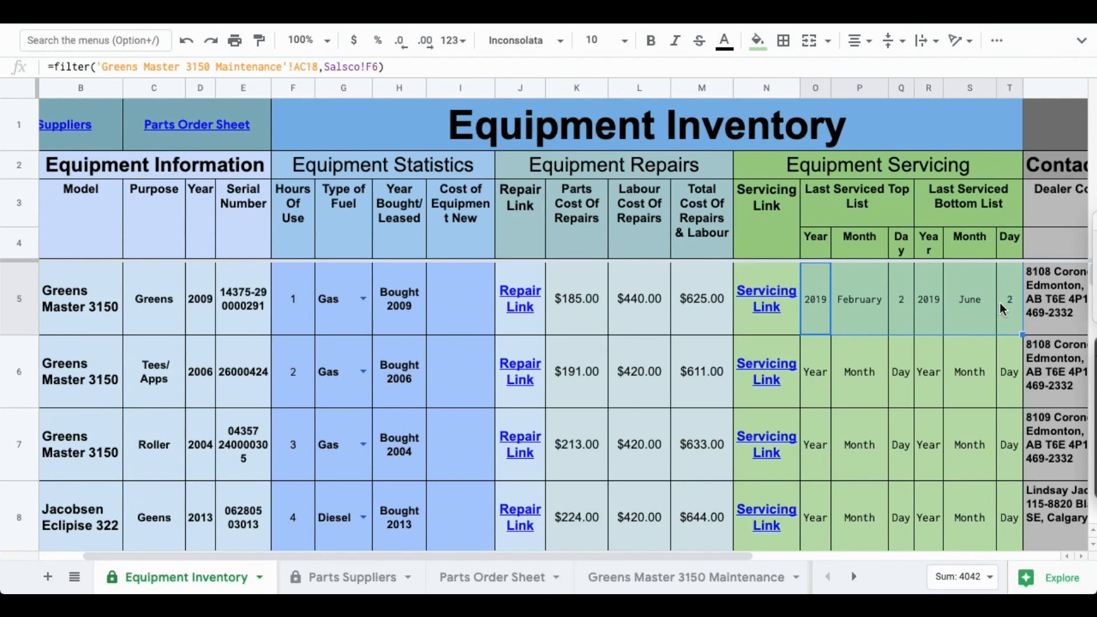
pyautogui.click(873, 389)
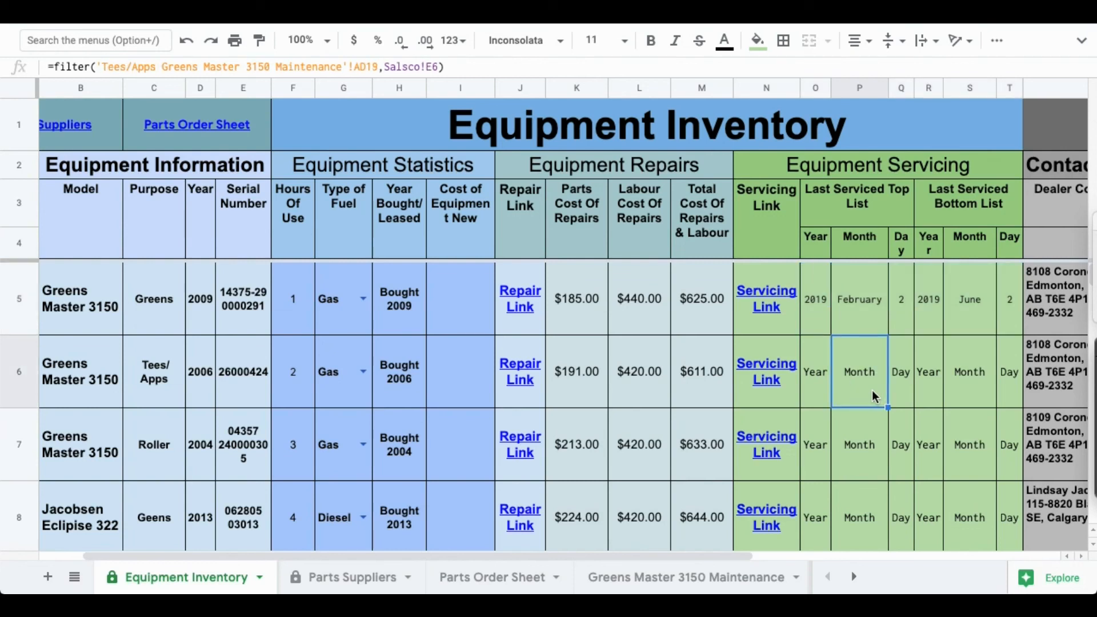
# Step: Open the servicing sheet of the Greens Master 3150 Roller through its link in the inventory
pyautogui.click(769, 451)
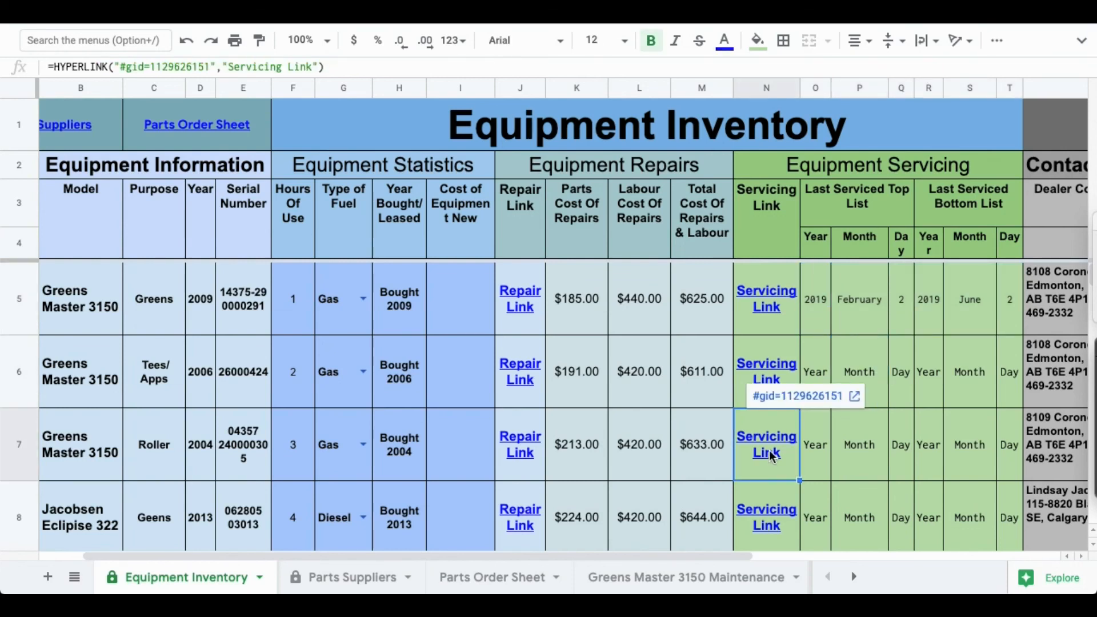